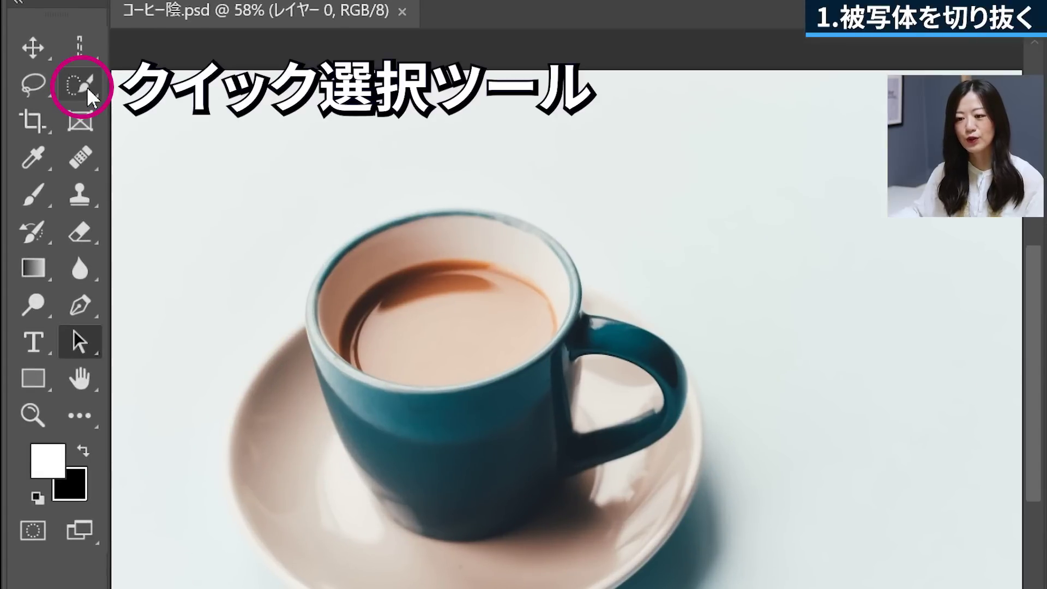
# Step: Select the cup with Select Subject, brushing in the saucer's left and right edges
pyautogui.click(91, 96)
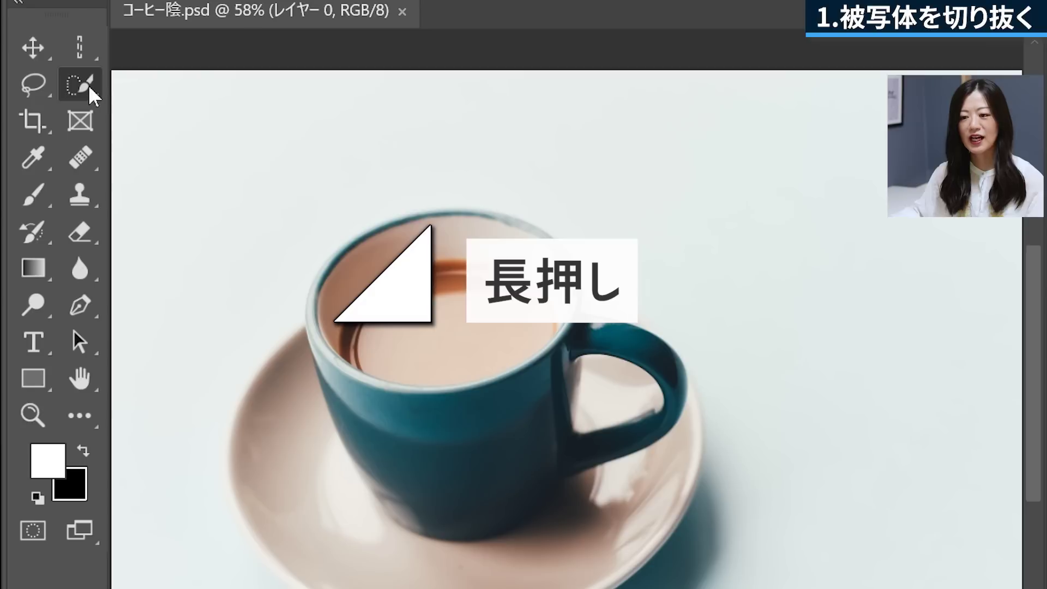
pyautogui.click(91, 96)
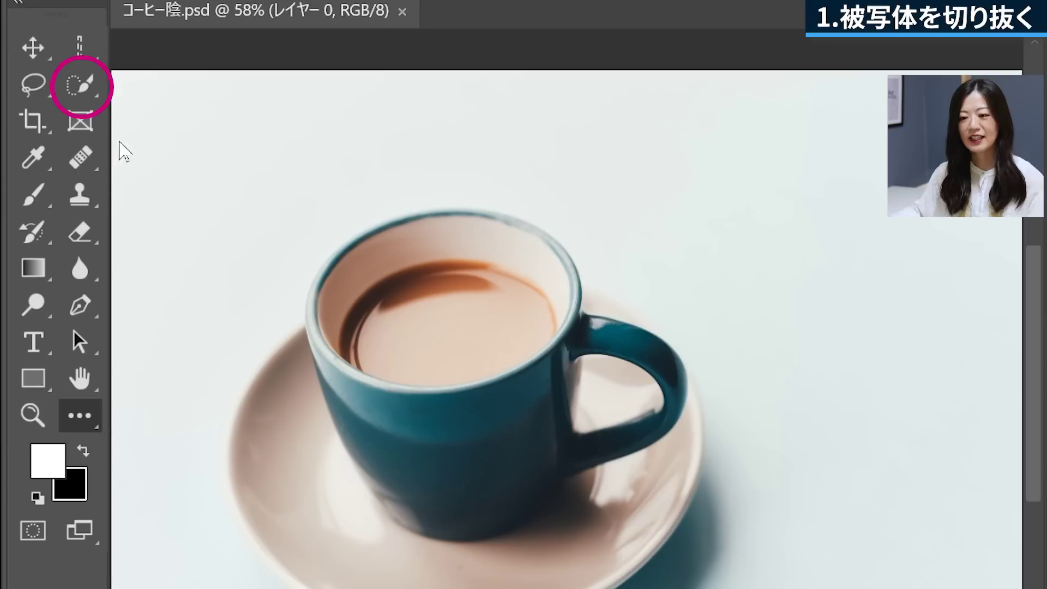
pyautogui.click(88, 91)
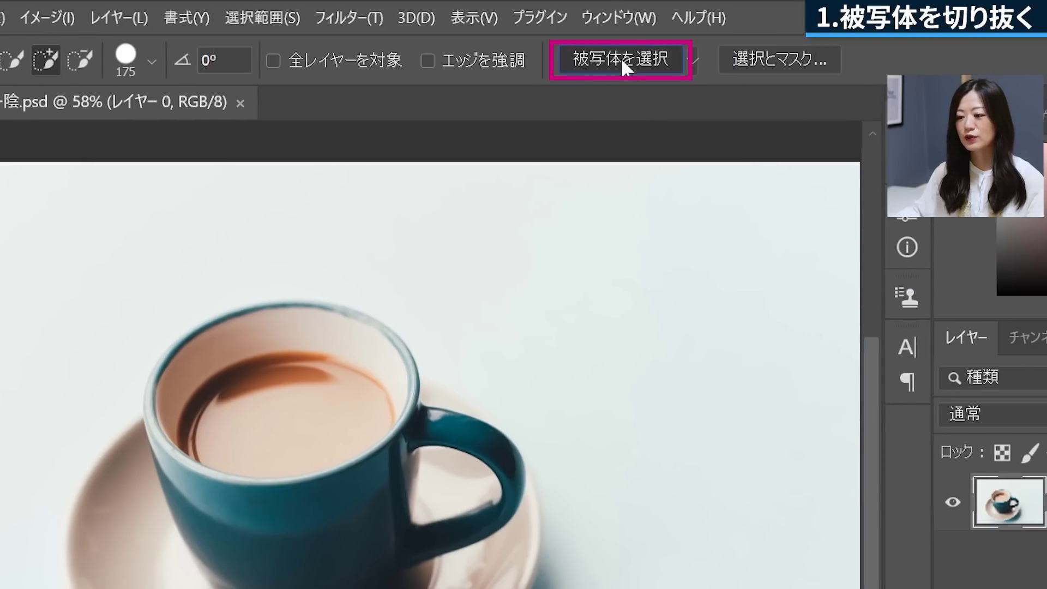
pyautogui.click(621, 57)
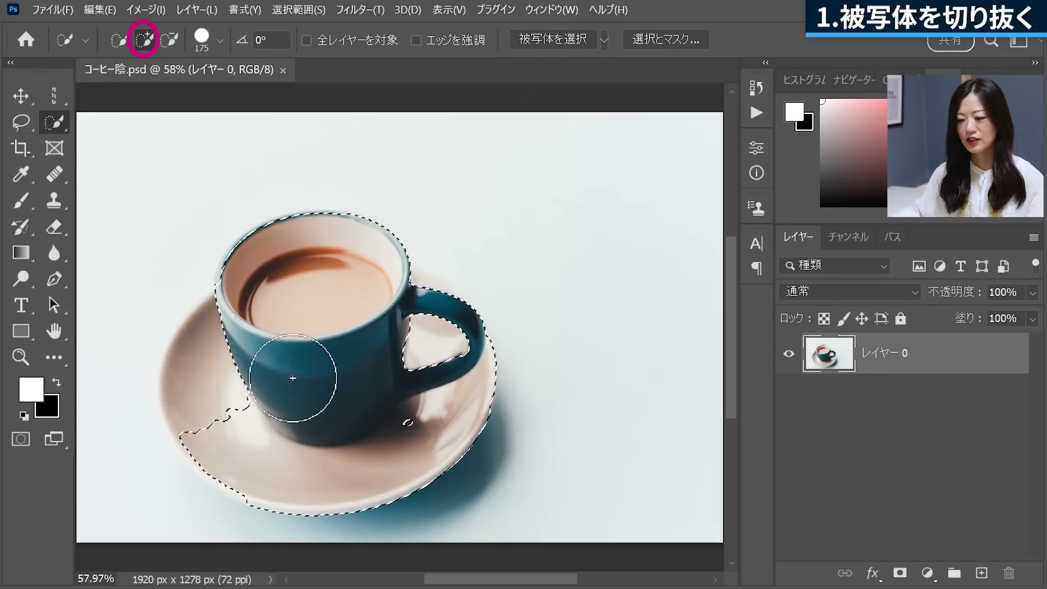
pyautogui.moveTo(293, 378); pyautogui.dragTo(211, 421)
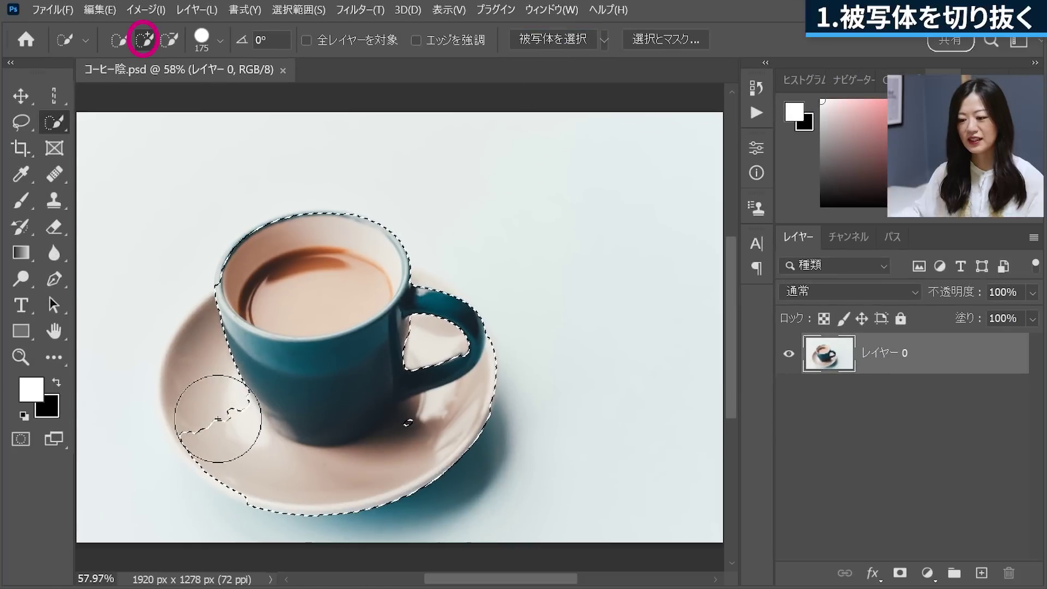
pyautogui.moveTo(402, 366)
pyautogui.mouseDown()
pyautogui.moveTo(429, 354)
pyautogui.moveTo(424, 315)
pyautogui.mouseUp()
pyautogui.press('a')
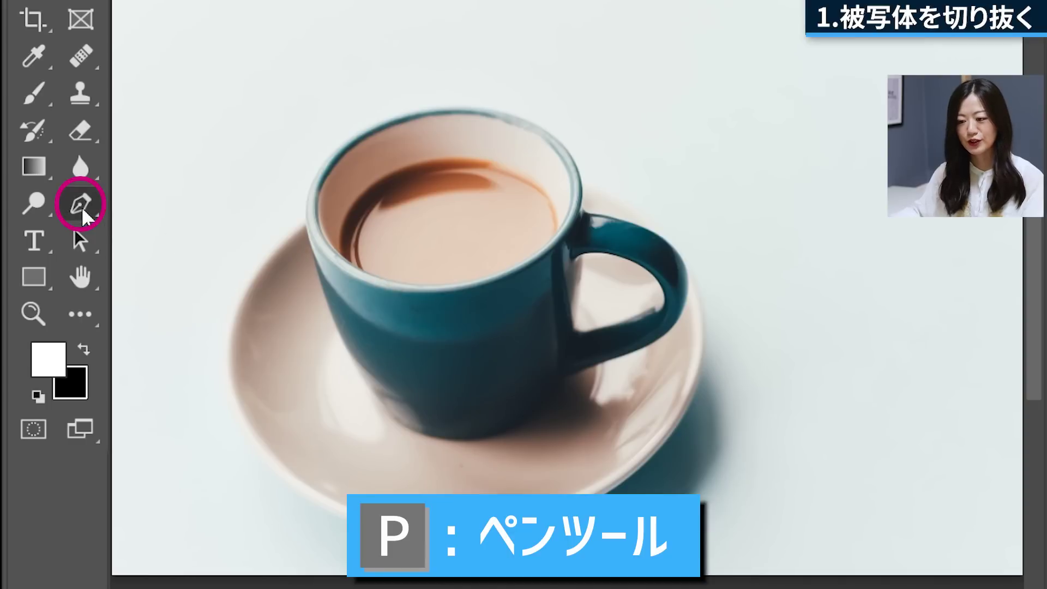
# Step: Trace curved Pen anchor points along the cup rim
pyautogui.click(83, 210)
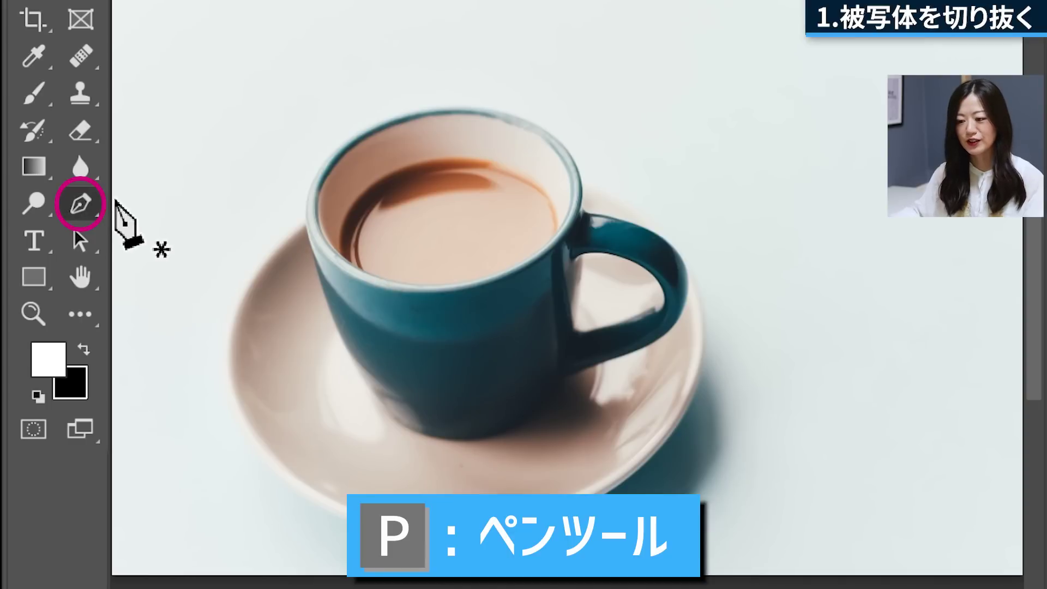
pyautogui.click(304, 221)
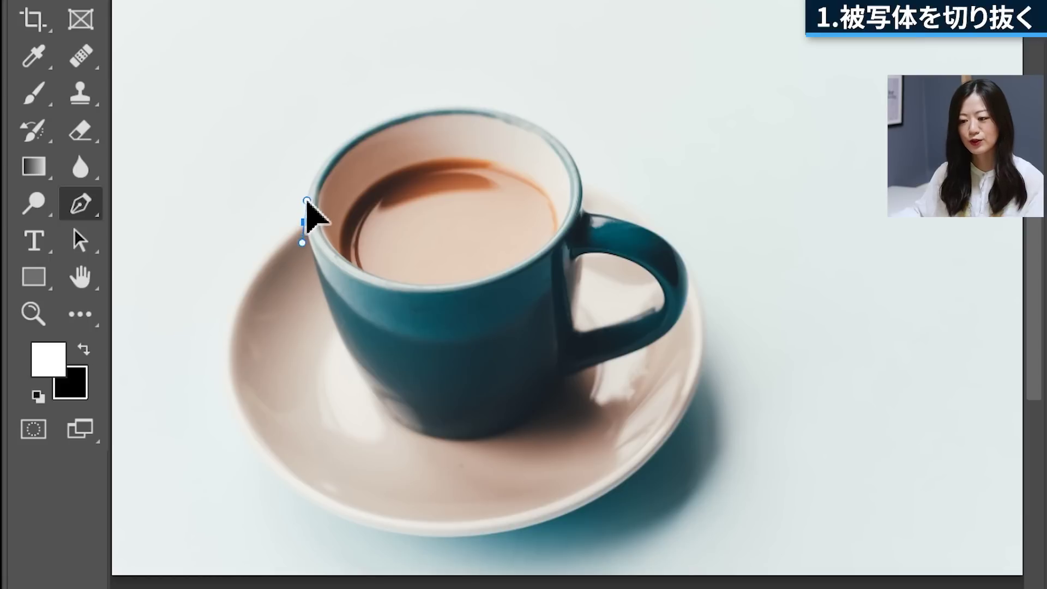
pyautogui.moveTo(307, 201); pyautogui.dragTo(304, 193)
pyautogui.moveTo(345, 138); pyautogui.dragTo(377, 123)
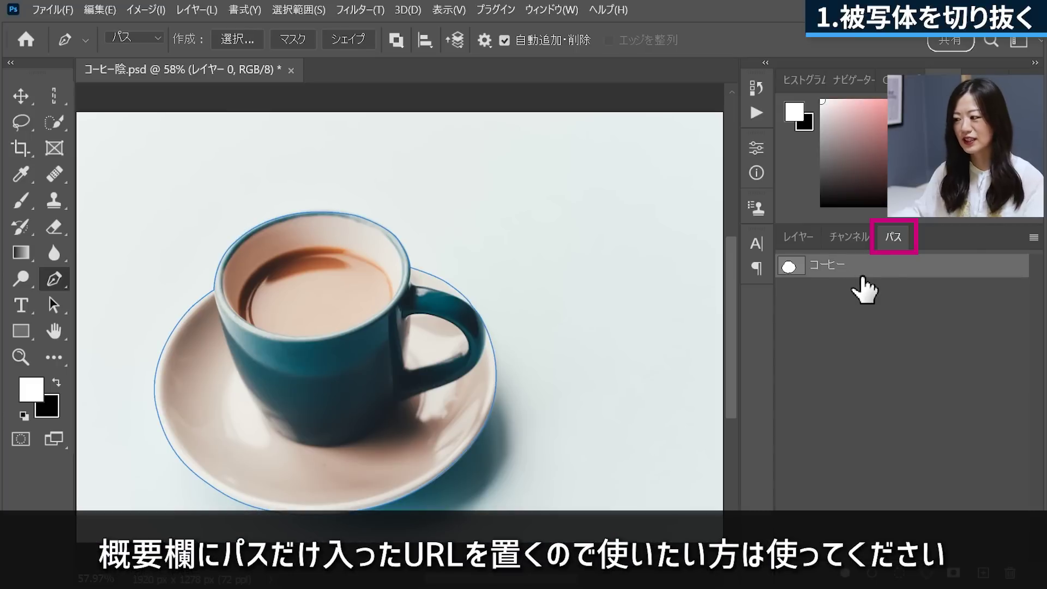
# Step: Load the コーヒー path as a selection and add a layer mask to レイヤー 0
pyautogui.click(893, 240)
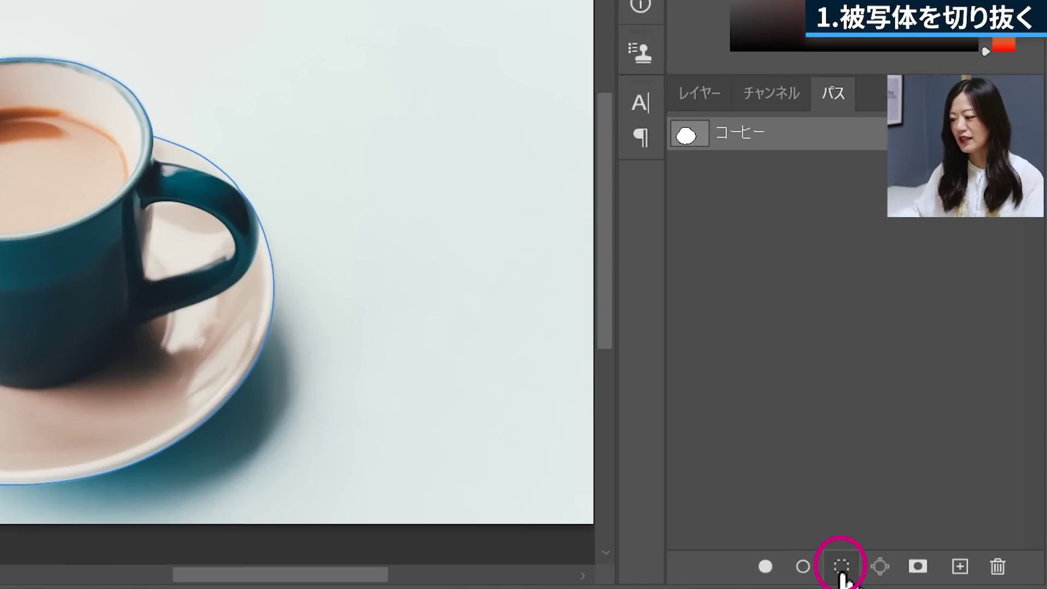
pyautogui.click(841, 567)
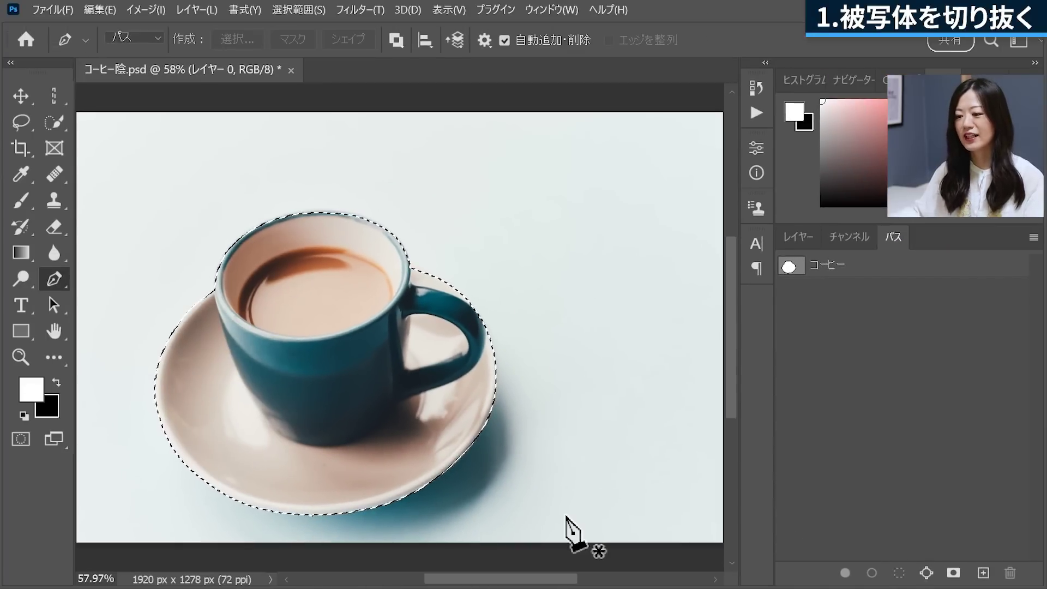
pyautogui.click(798, 236)
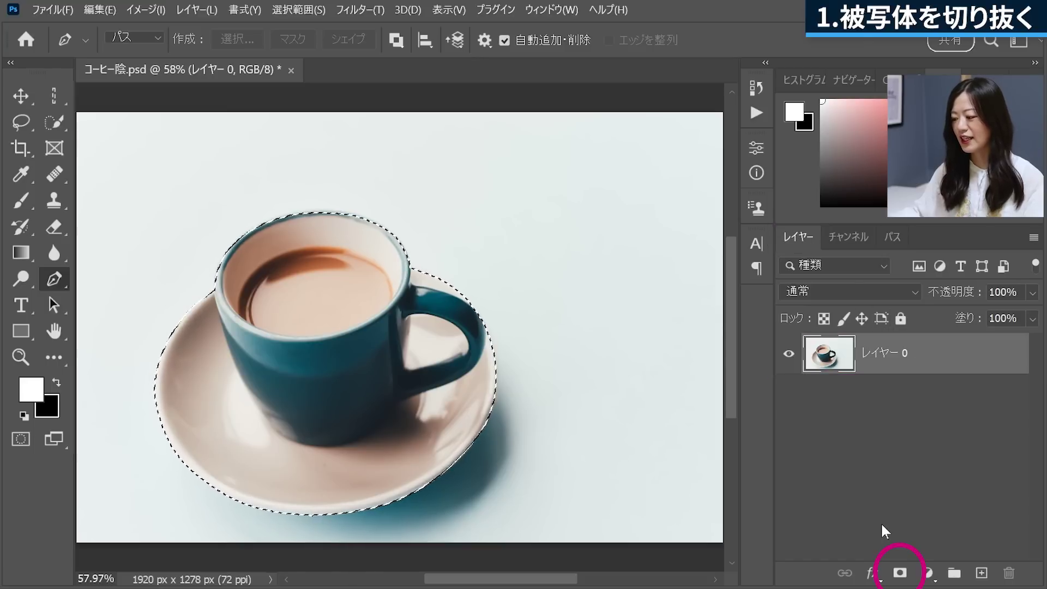
pyautogui.click(905, 579)
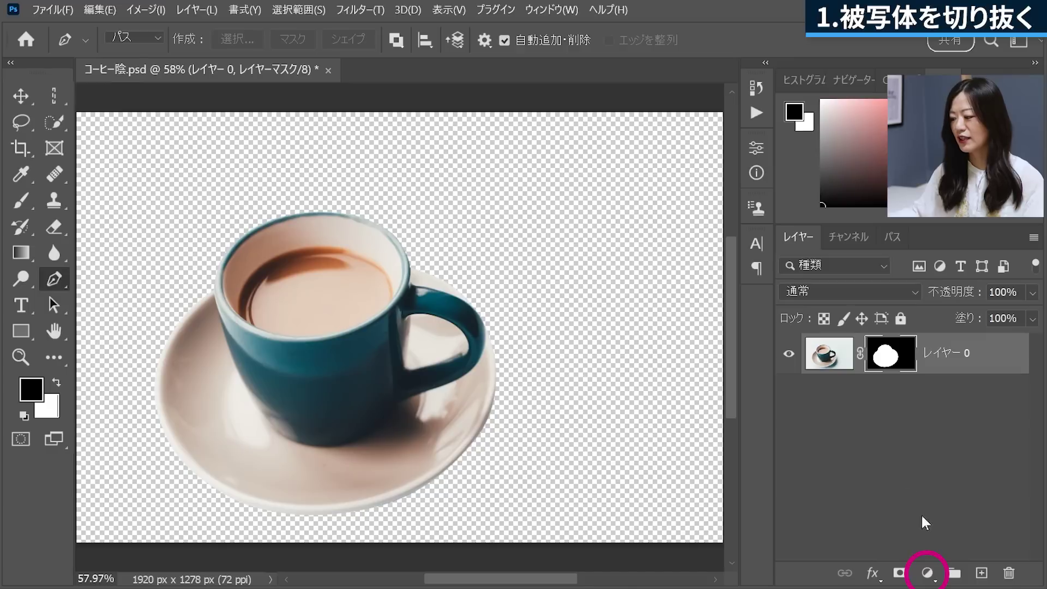
# Step: Add a Solid Color fill layer in brown #8b6a3a
pyautogui.click(929, 572)
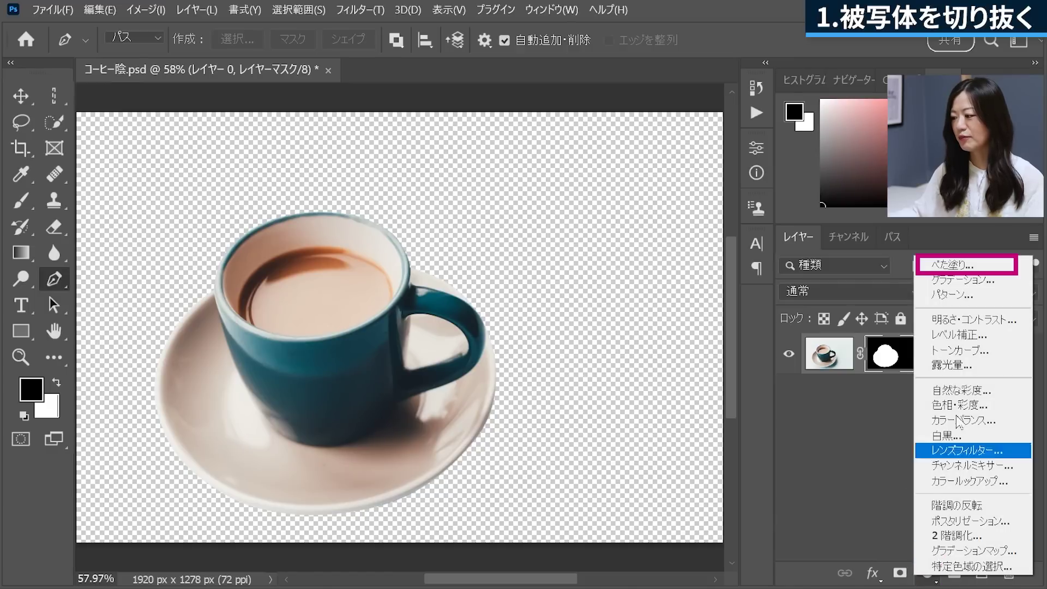
pyautogui.click(960, 264)
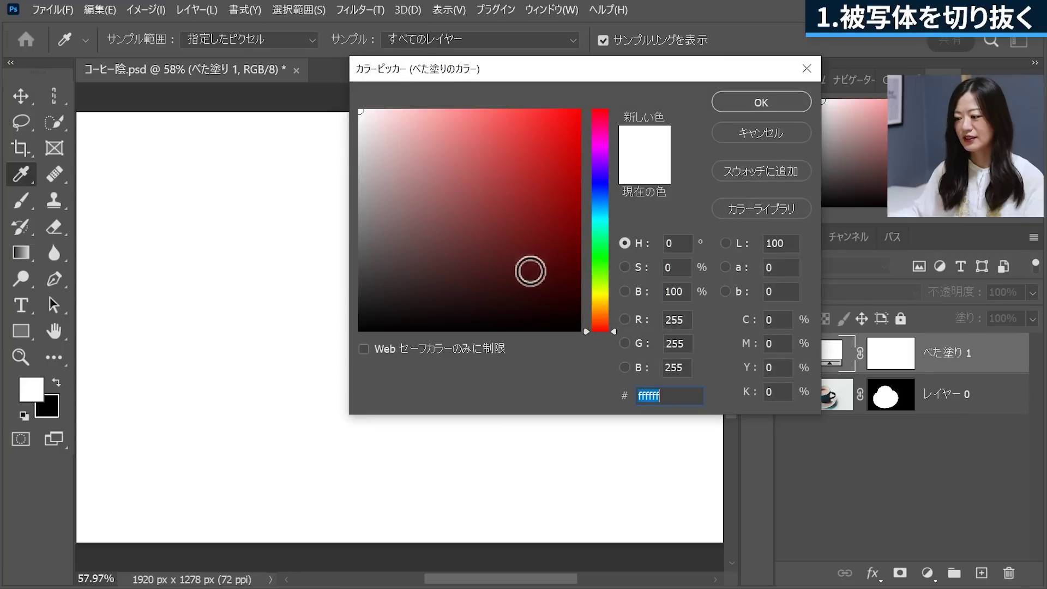
pyautogui.moveTo(600, 330); pyautogui.dragTo(600, 310)
pyautogui.click(513, 201)
pyautogui.moveTo(513, 200); pyautogui.dragTo(487, 210)
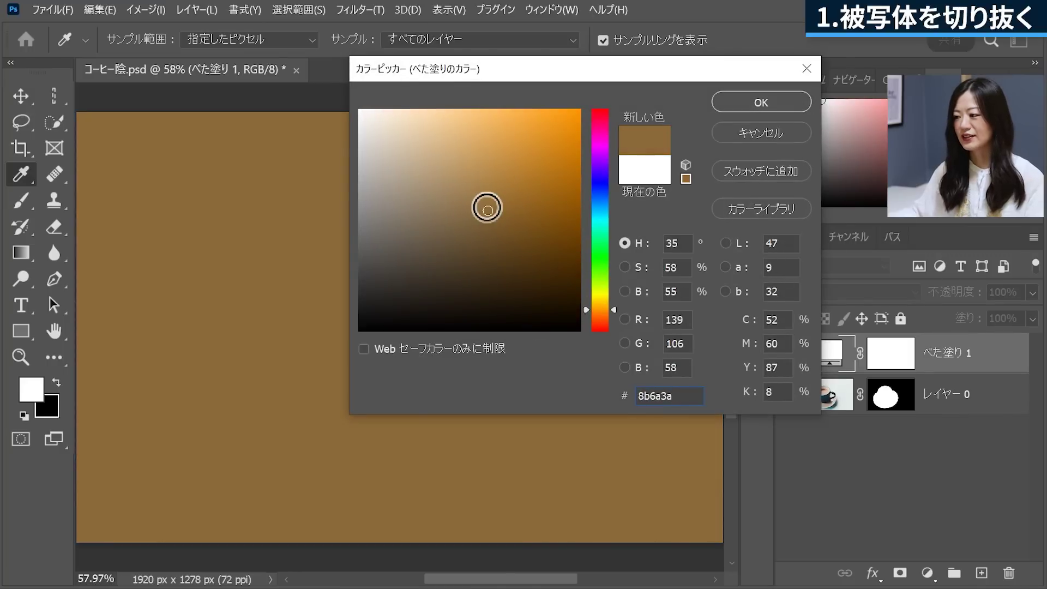
pyautogui.click(770, 100)
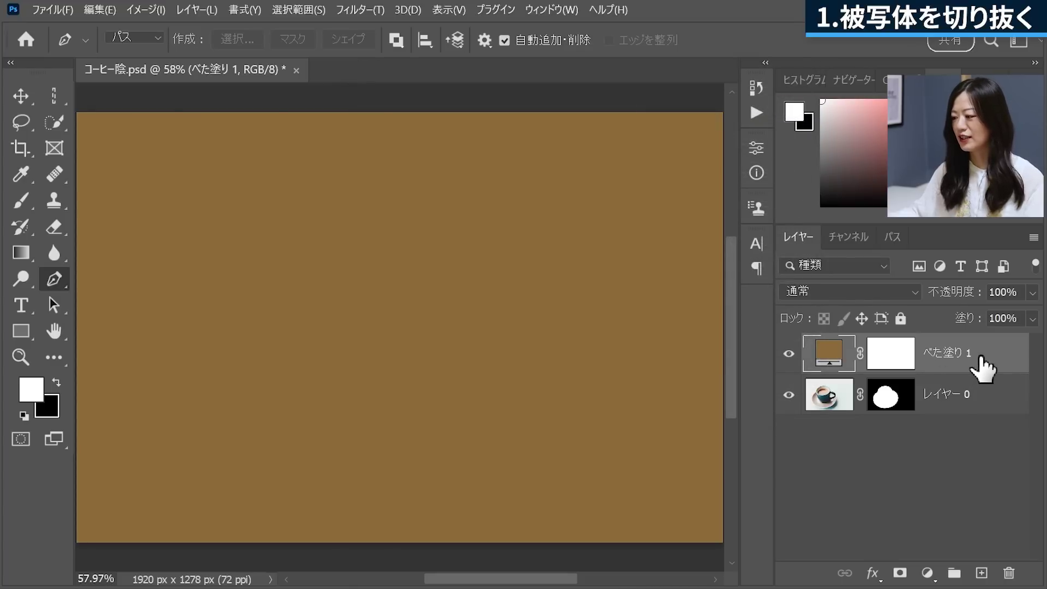
# Step: Move the brown fill layer beneath レイヤー 0 and reselect the cup layer
pyautogui.moveTo(982, 368); pyautogui.dragTo(949, 419)
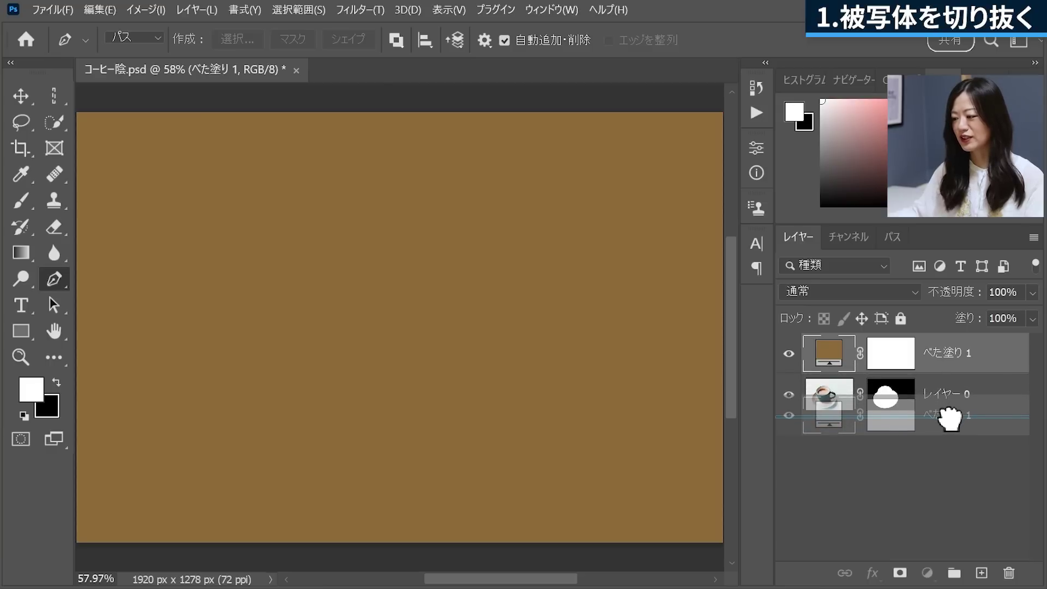
pyautogui.moveTo(950, 419); pyautogui.dragTo(951, 416)
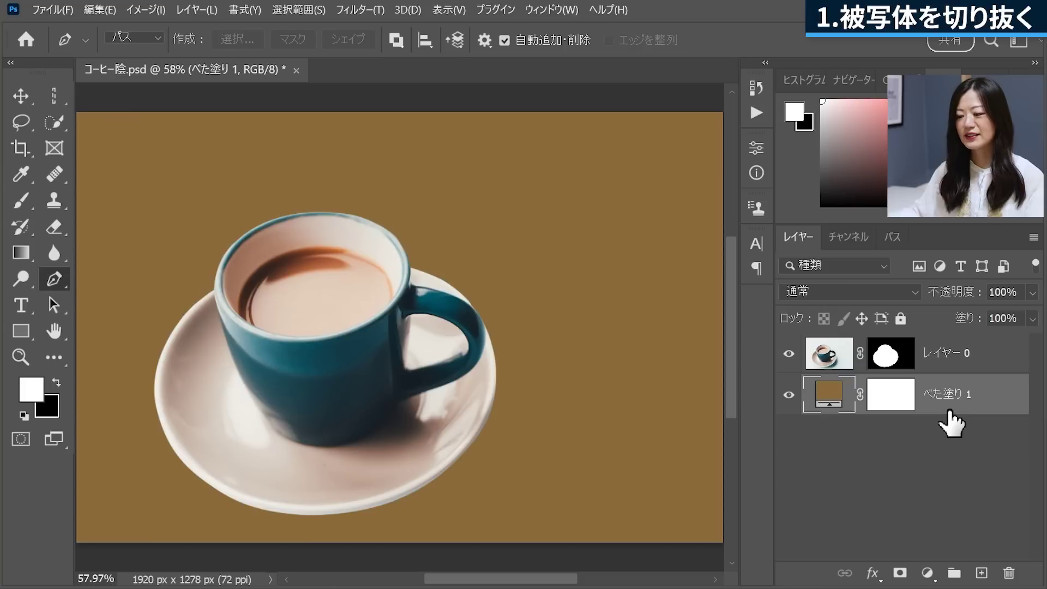
pyautogui.click(982, 359)
pyautogui.press('a')
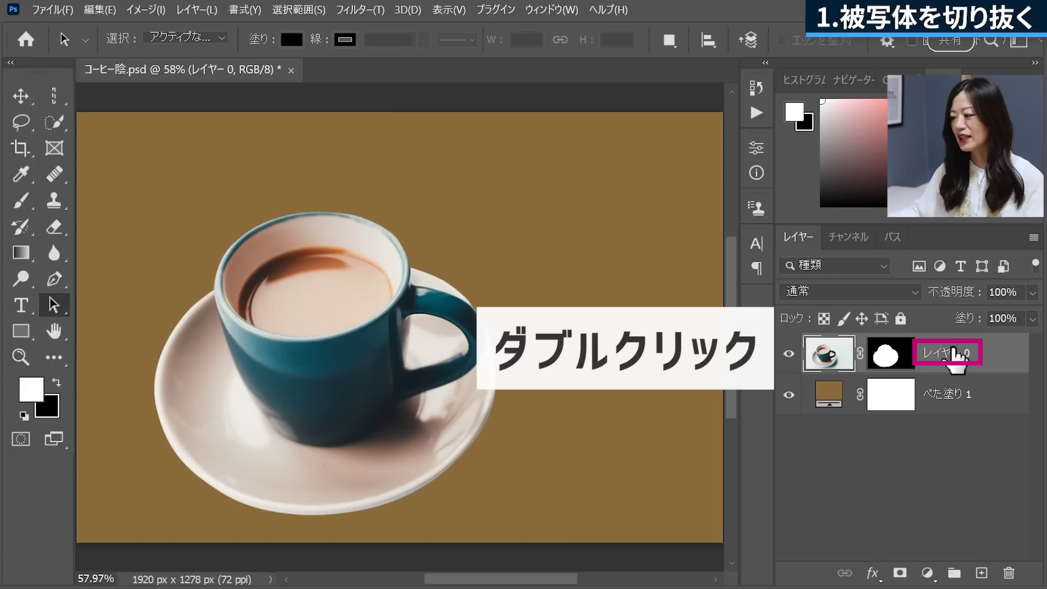
# Step: Rename the masked cup layer レイヤー 0 to 被写体
pyautogui.doubleClick(945, 359)
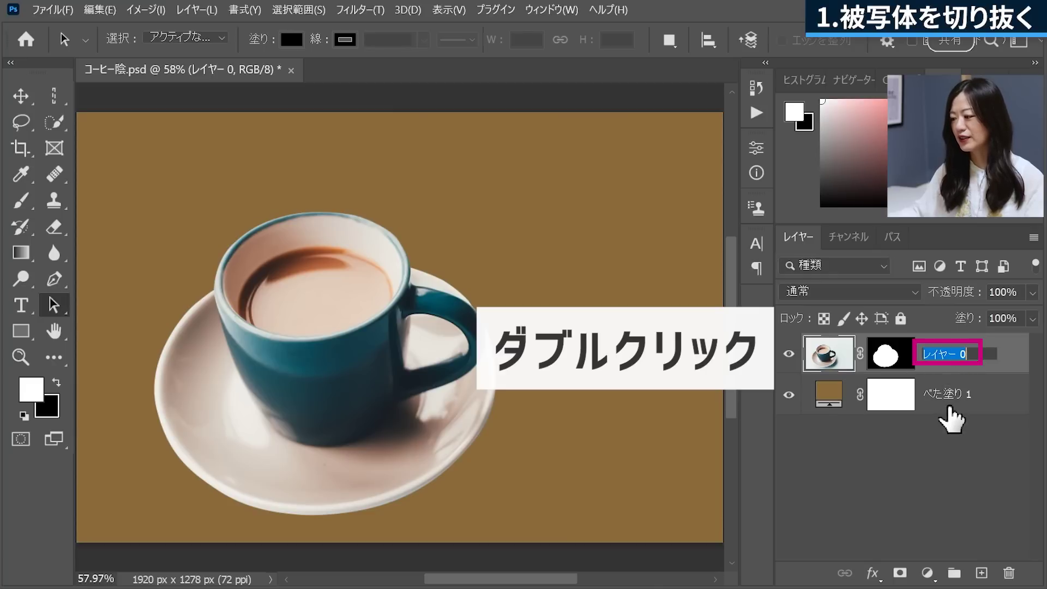
pyautogui.write('被写体')
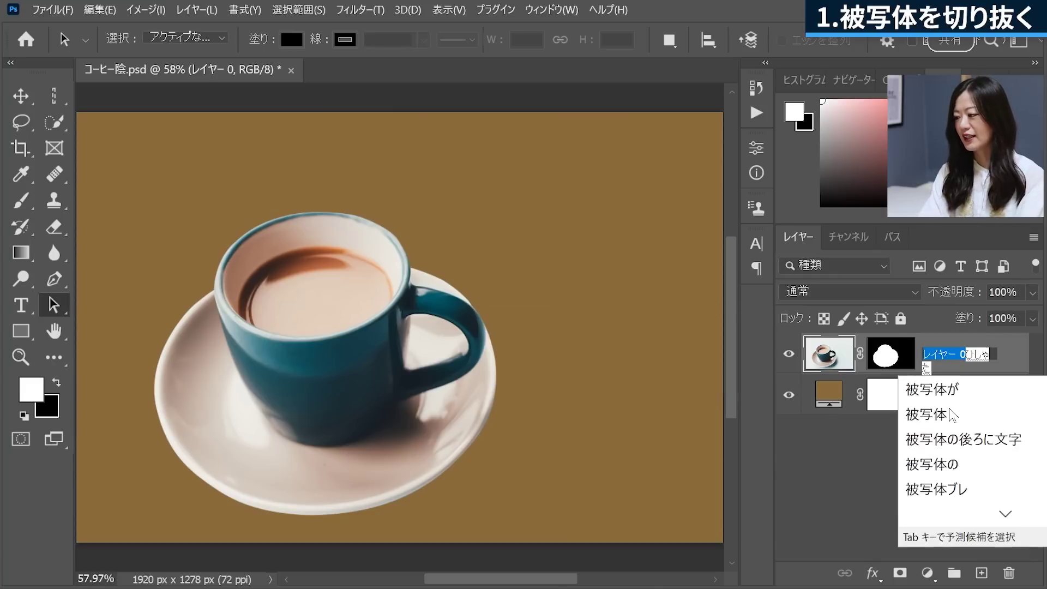
pyautogui.press('Return')
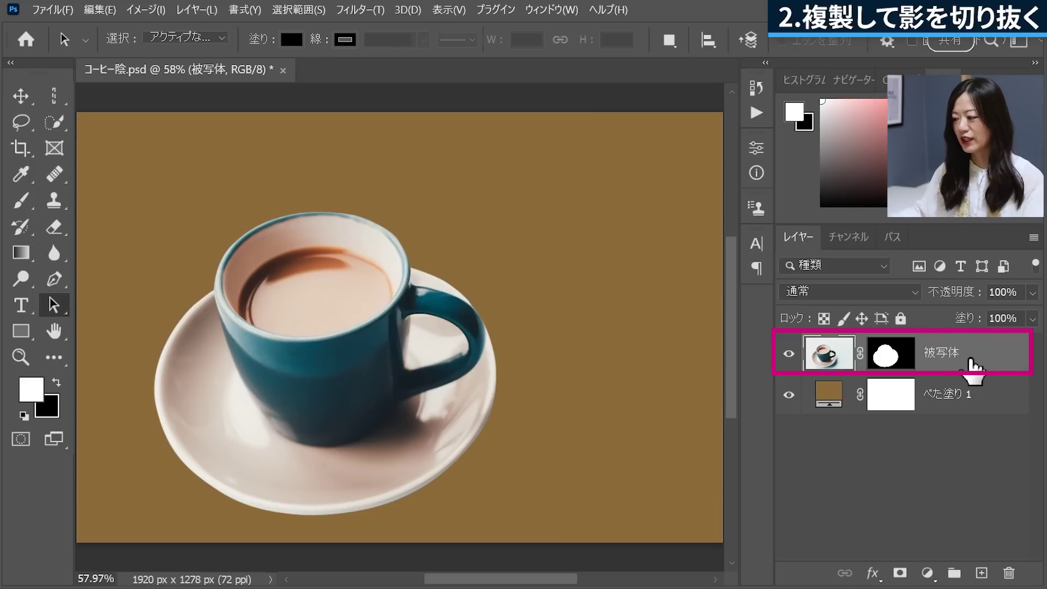
# Step: Duplicate 被写体 with Ctrl+J and disable the copy's layer mask
pyautogui.hotkey('ctrl', 'j')
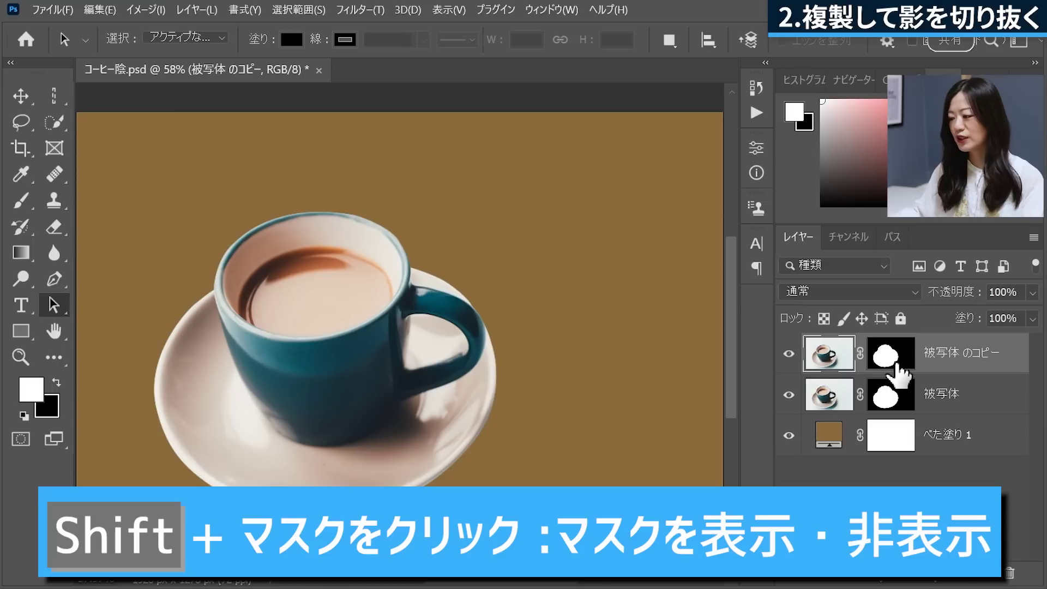
pyautogui.keyDown('shift'); pyautogui.click(898, 374); pyautogui.keyUp('shift')
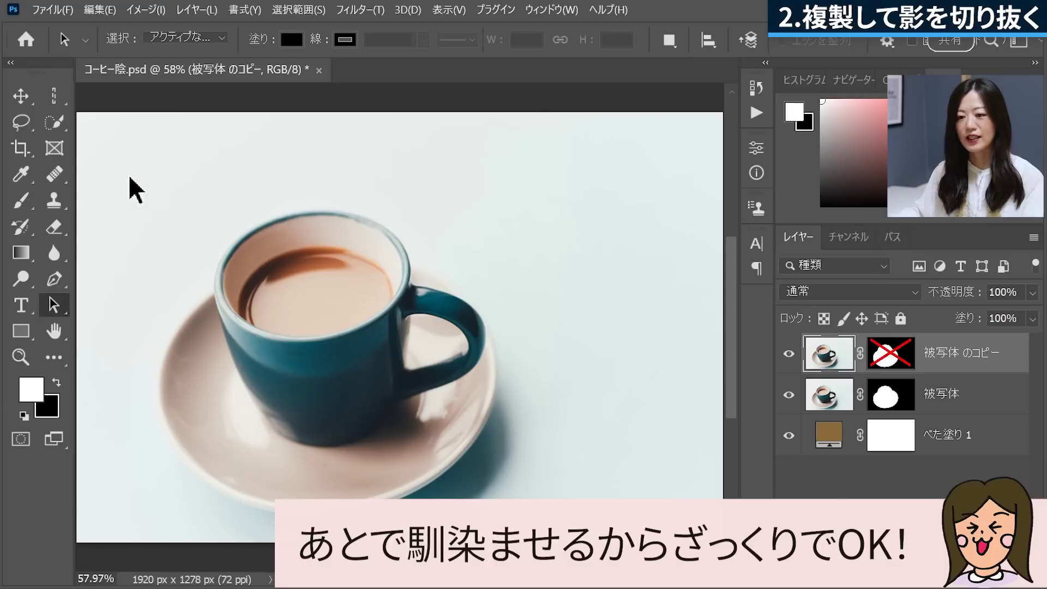
pyautogui.click(26, 131)
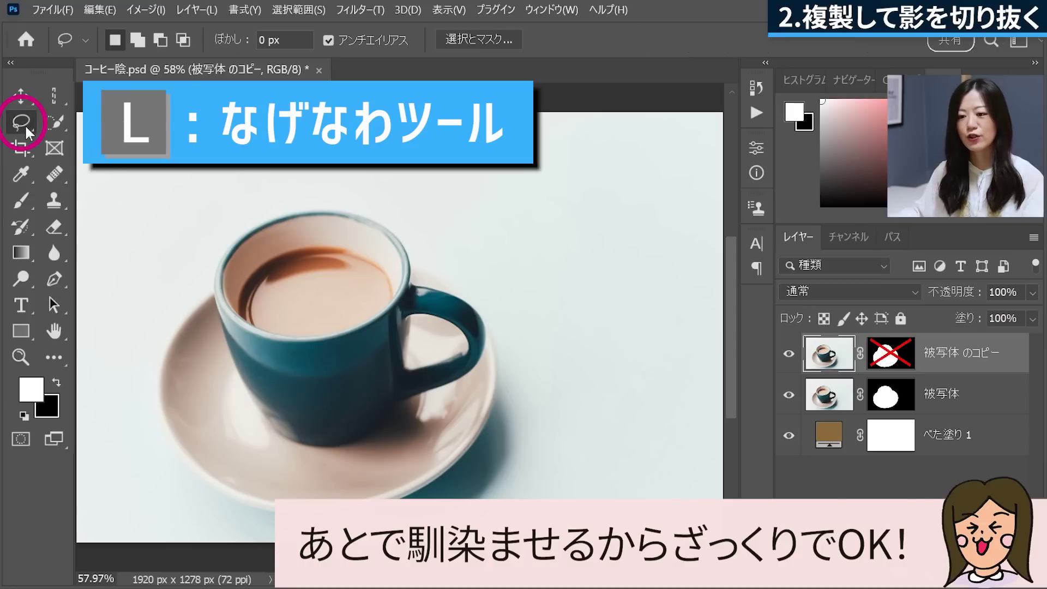
# Step: Lasso the shadow beneath the saucer, then re-enable and target the copy's mask
pyautogui.moveTo(147, 392)
pyautogui.mouseDown()
pyautogui.moveTo(223, 521)
pyautogui.moveTo(280, 556)
pyautogui.moveTo(362, 566)
pyautogui.moveTo(436, 561)
pyautogui.moveTo(514, 511)
pyautogui.moveTo(533, 381)
pyautogui.moveTo(445, 304)
pyautogui.moveTo(409, 320)
pyautogui.moveTo(304, 416)
pyautogui.moveTo(182, 408)
pyautogui.mouseUp()
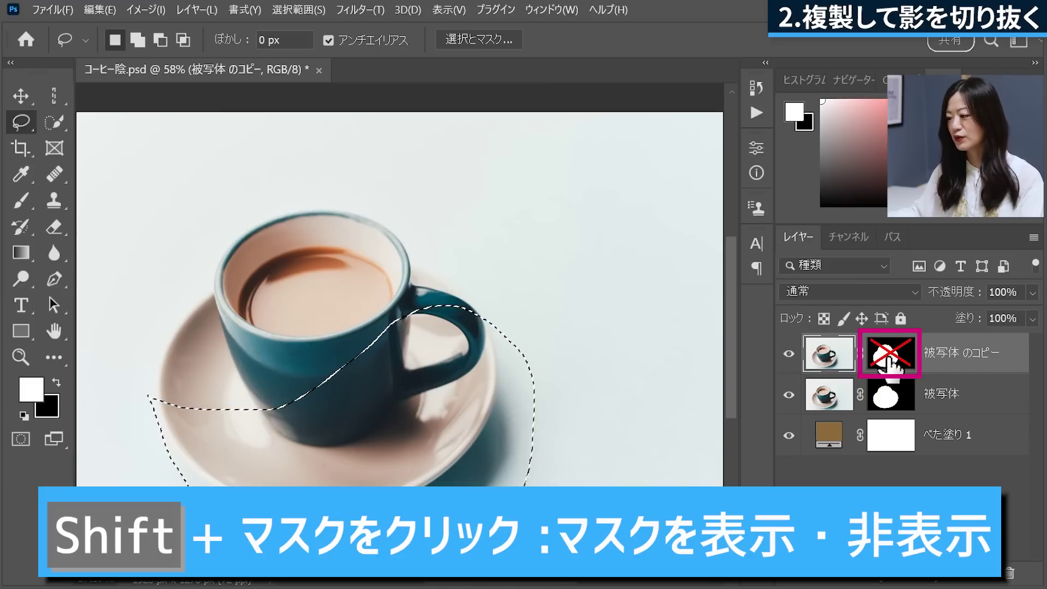
pyautogui.keyDown('shift'); pyautogui.click(888, 364); pyautogui.keyUp('shift')
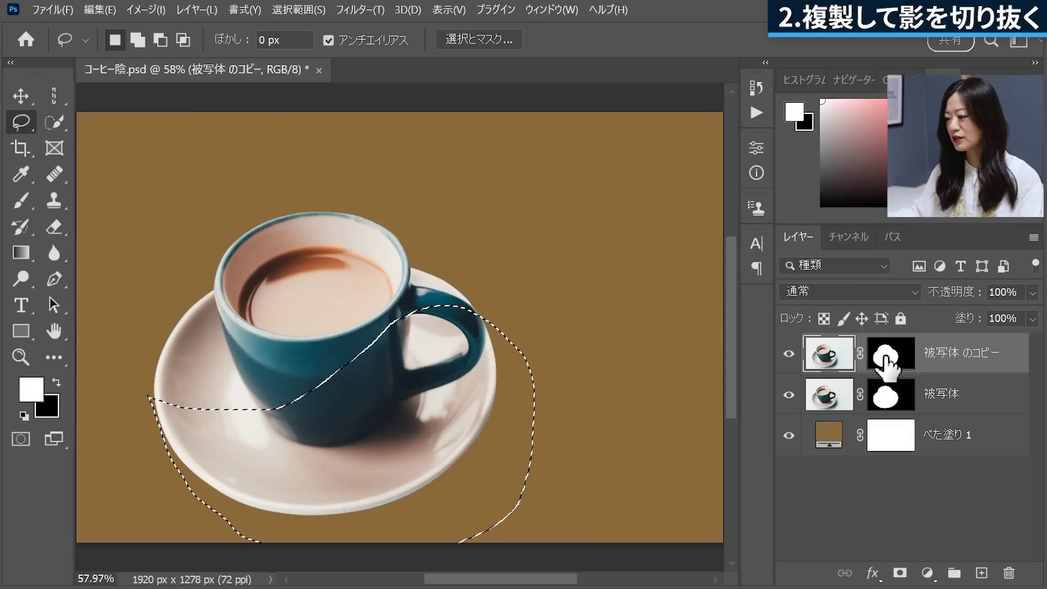
pyautogui.click(886, 361)
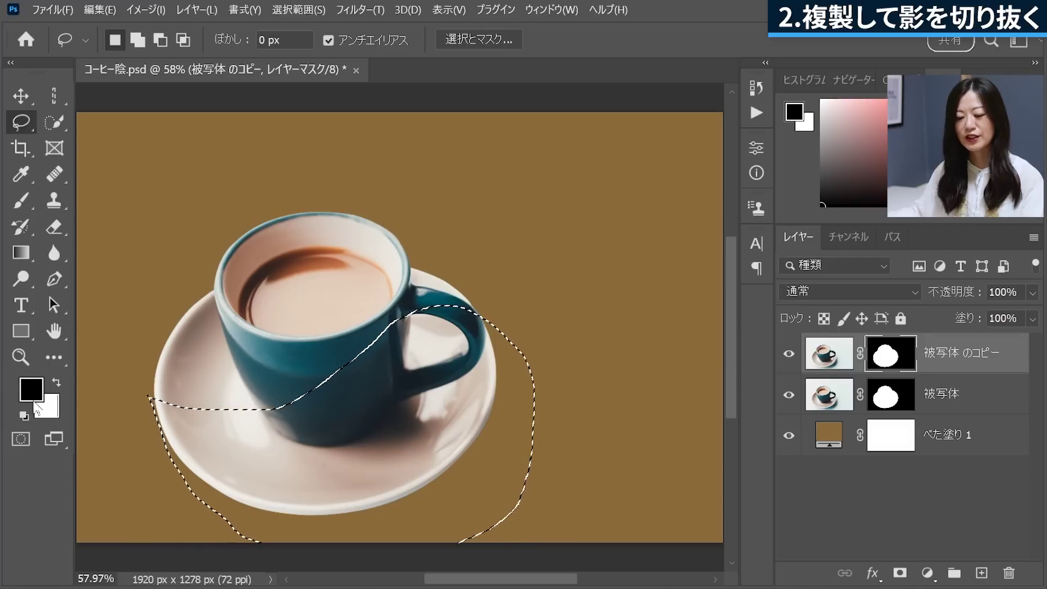
# Step: Fill the lassoed shadow area on the copy's mask with white, then deselect
pyautogui.press('d')
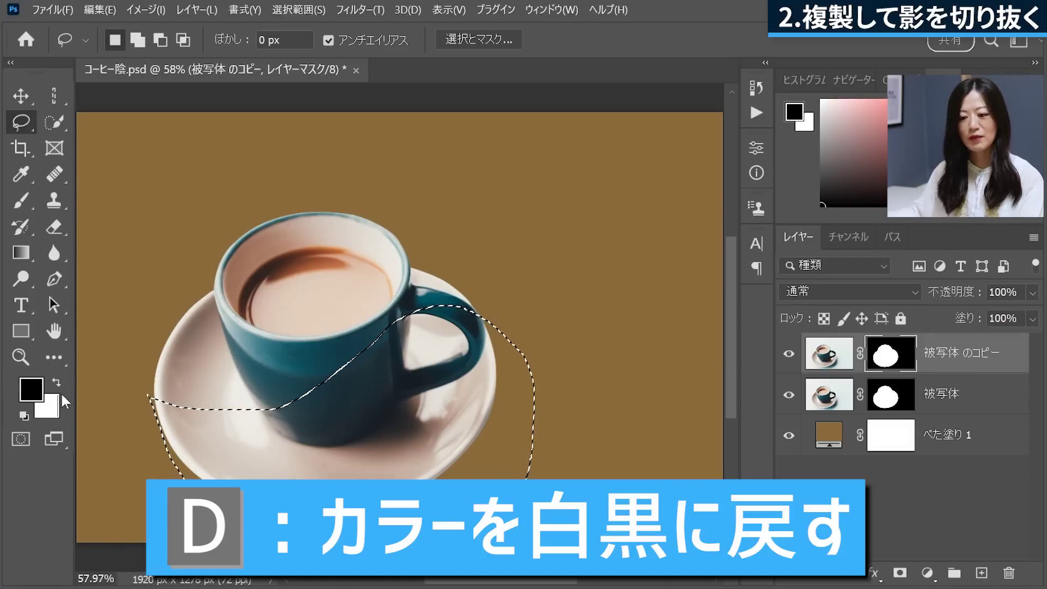
pyautogui.press('x')
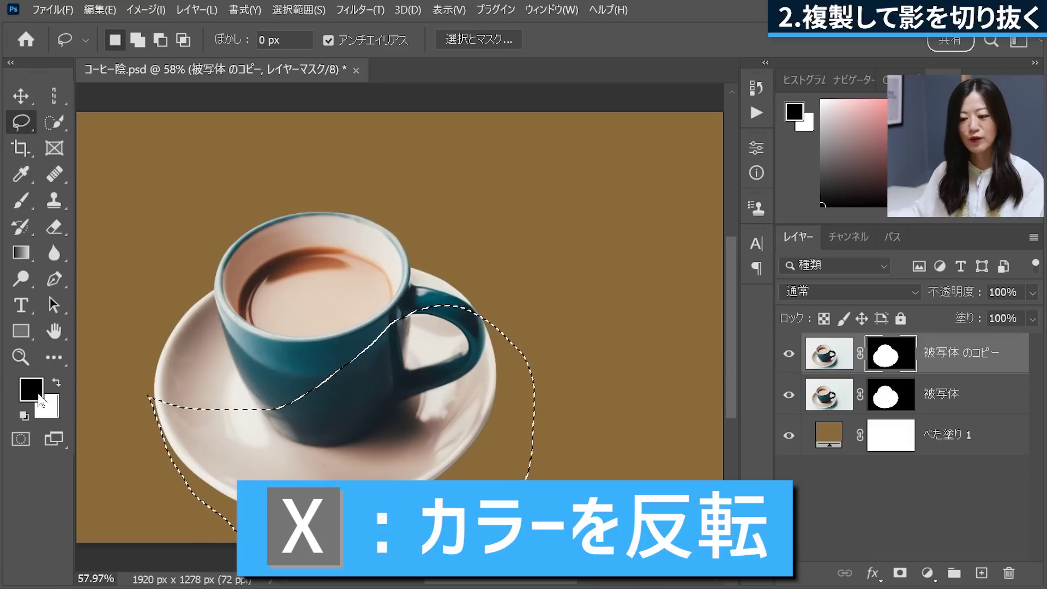
pyautogui.press('x')
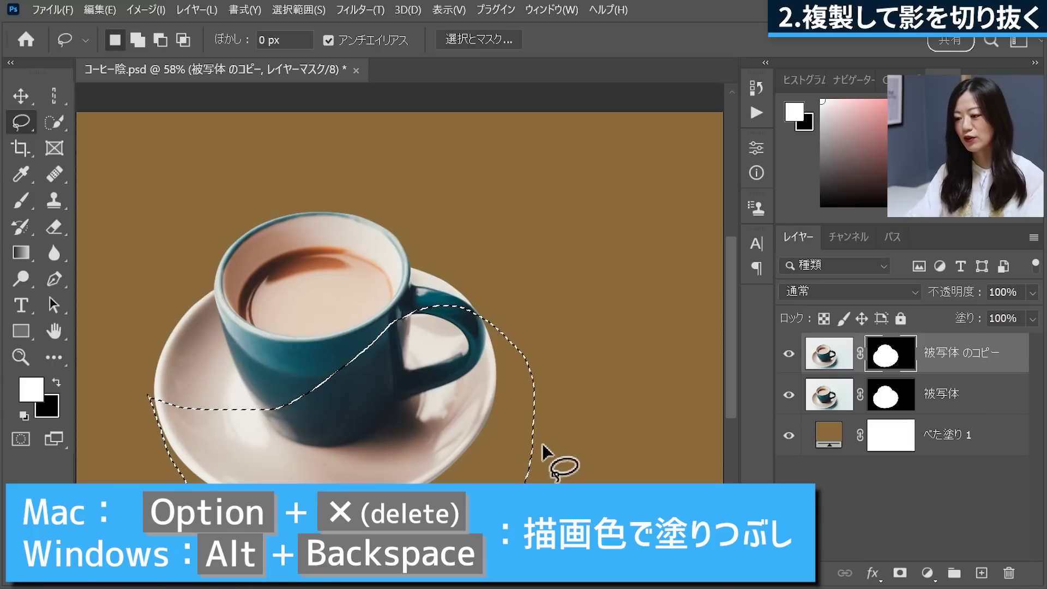
pyautogui.press('alt')
pyautogui.hotkey('alt', 'BackSpace')
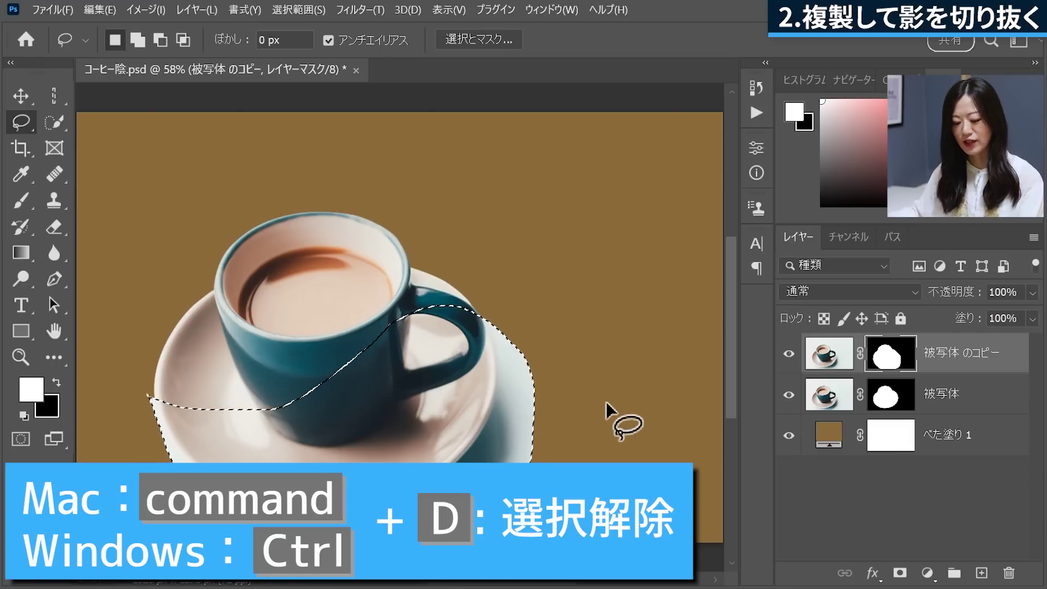
pyautogui.hotkey('ctrl', 'd')
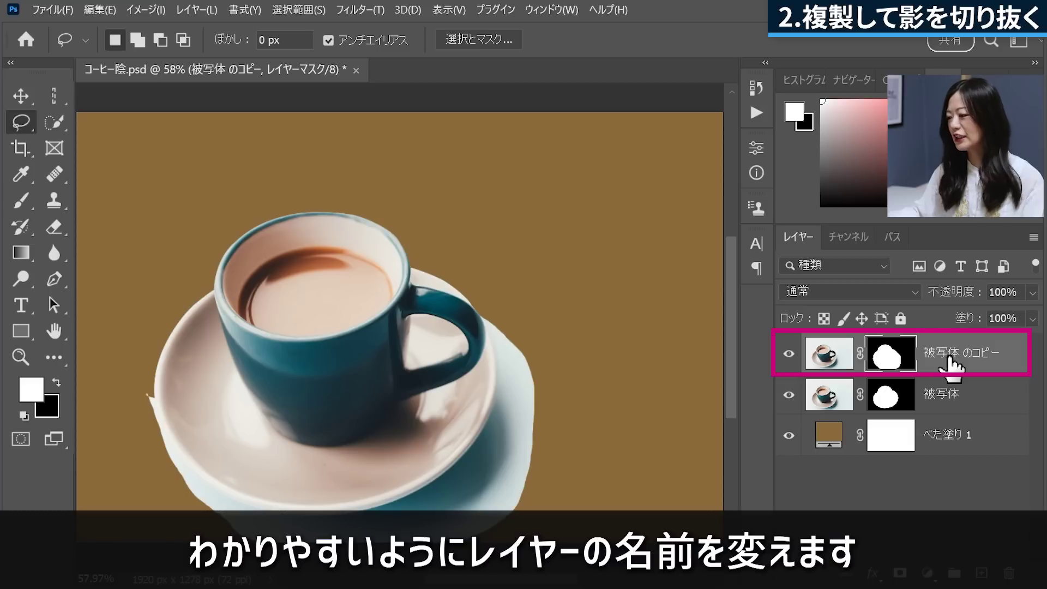
# Step: Rename the copied layer to 陰
pyautogui.doubleClick(949, 356)
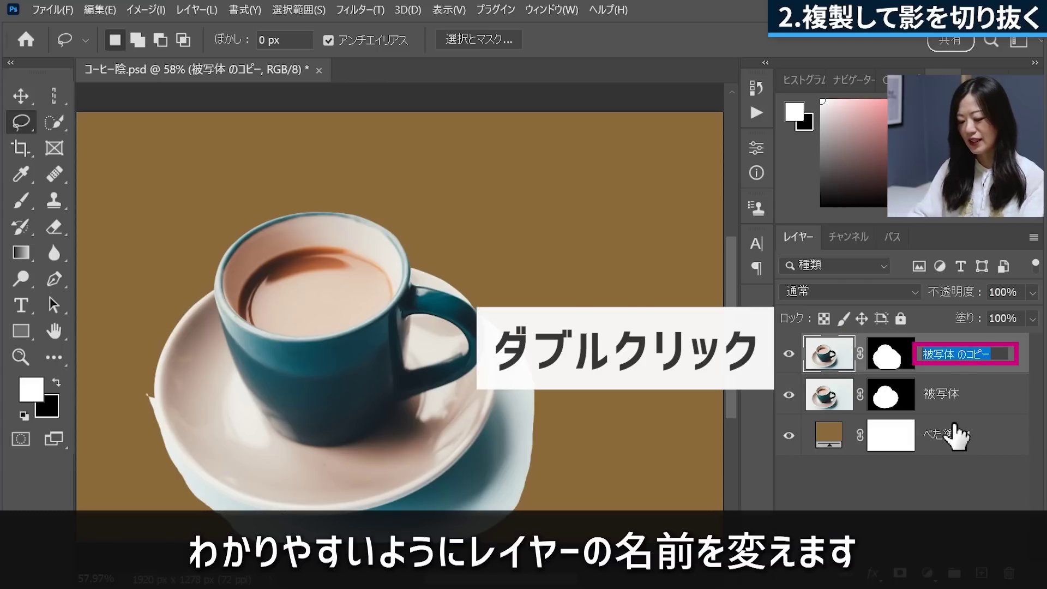
pyautogui.write('陰')
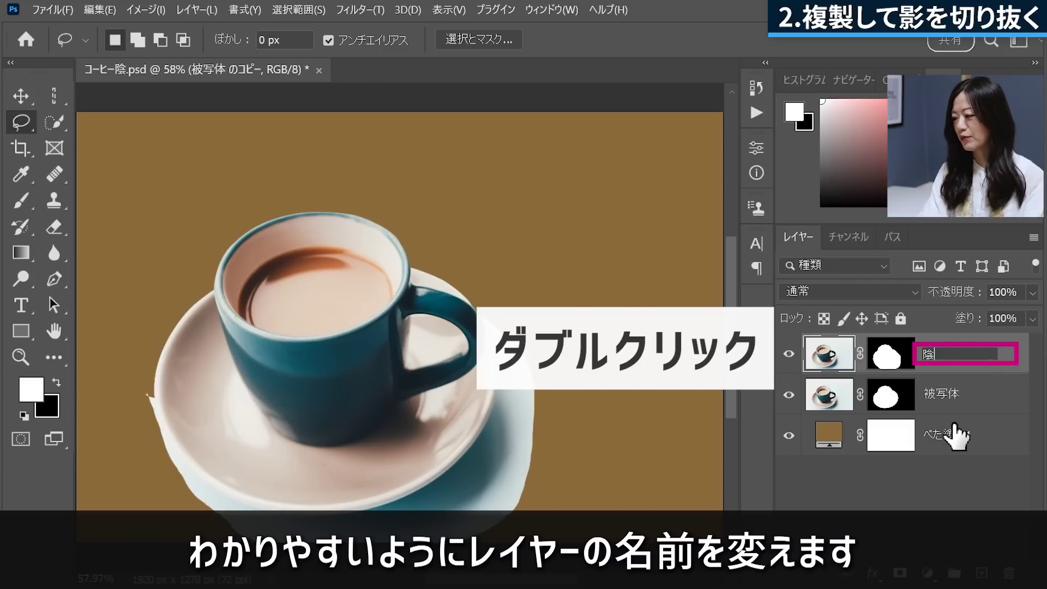
pyautogui.press('Return')
pyautogui.press('Return')
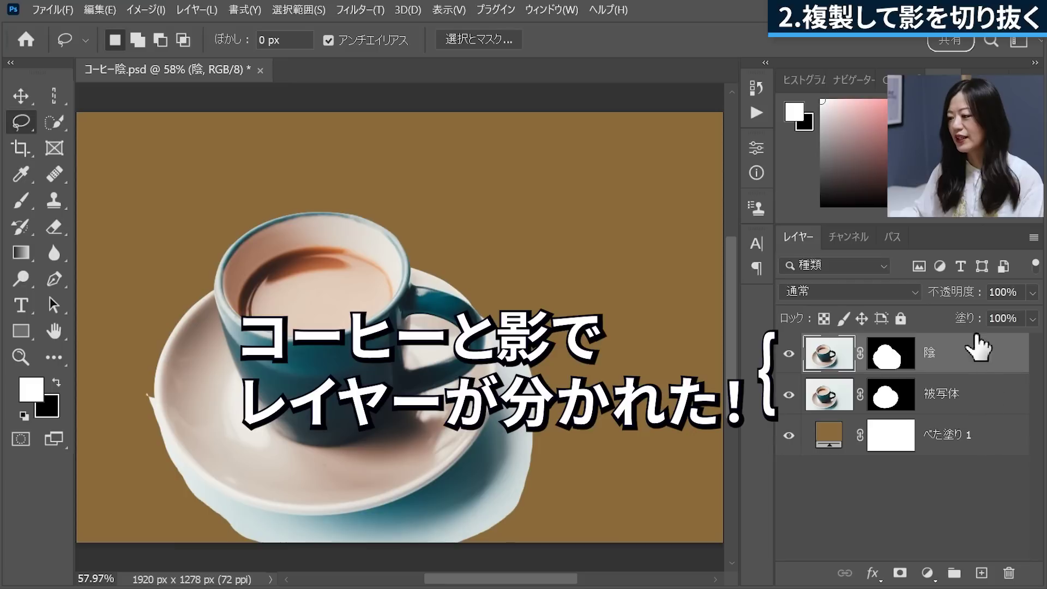
# Step: Drag the 陰 layer below 被写体, above the brown fill
pyautogui.click(955, 404)
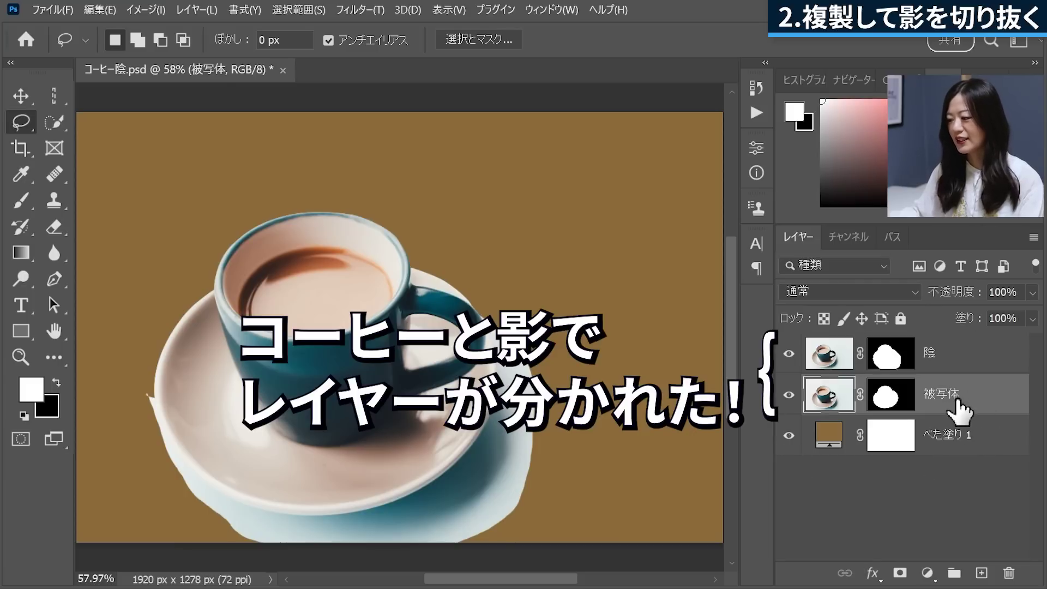
pyautogui.click(938, 361)
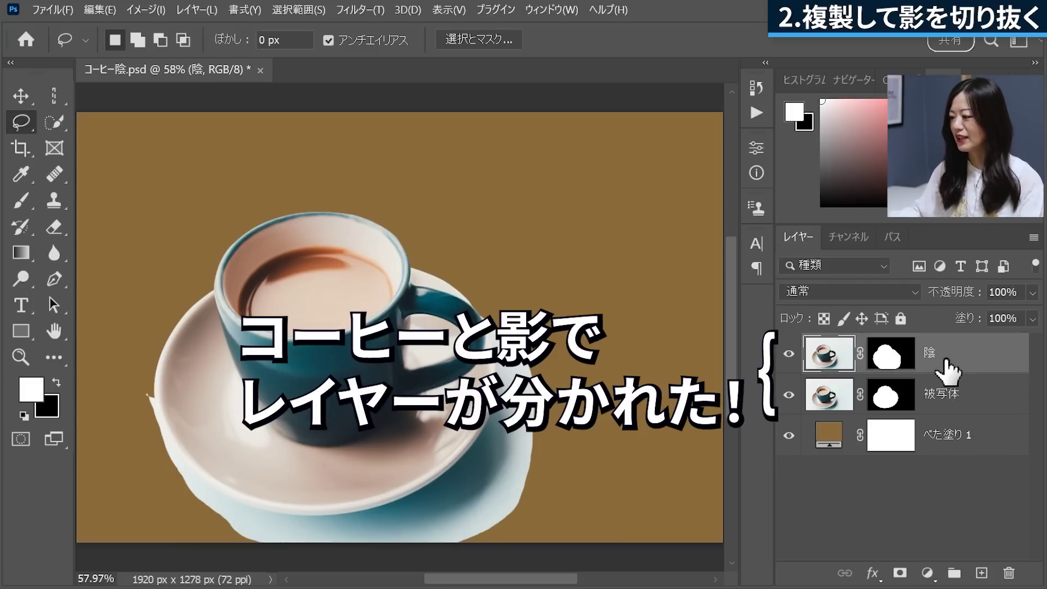
pyautogui.press('a')
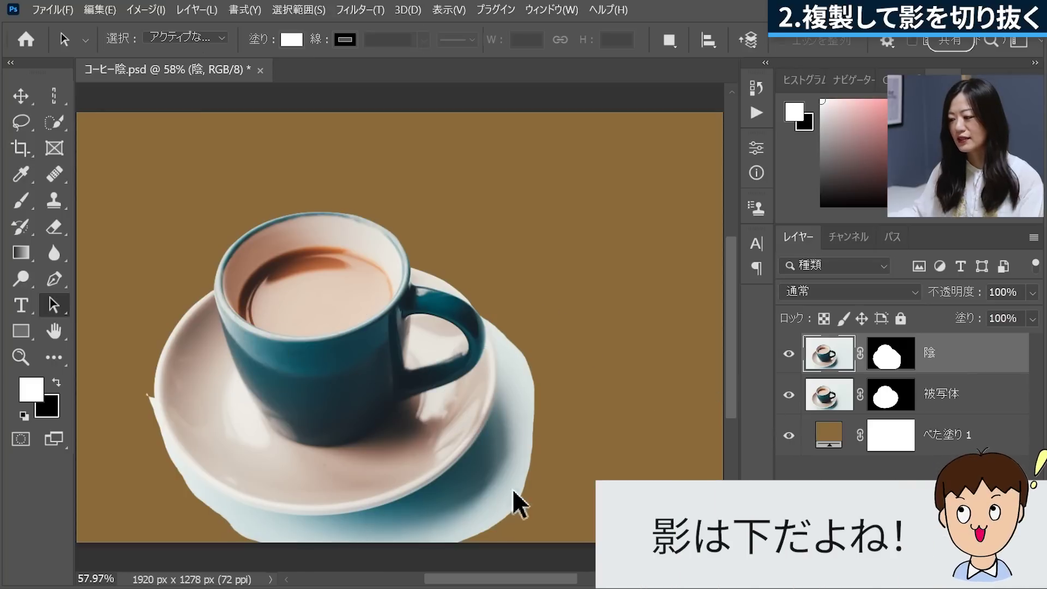
pyautogui.click(947, 408)
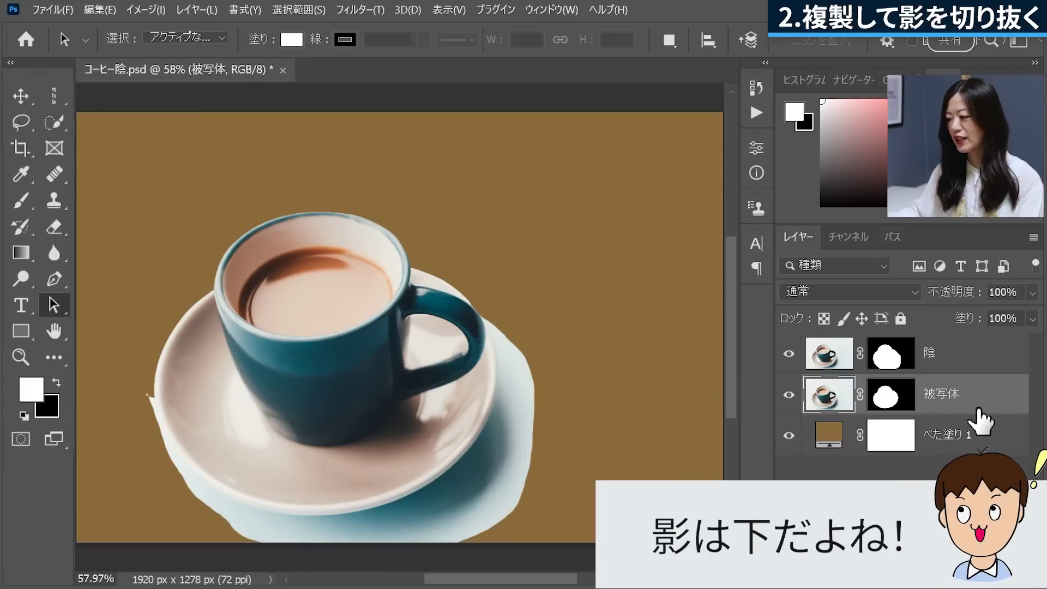
pyautogui.click(960, 372)
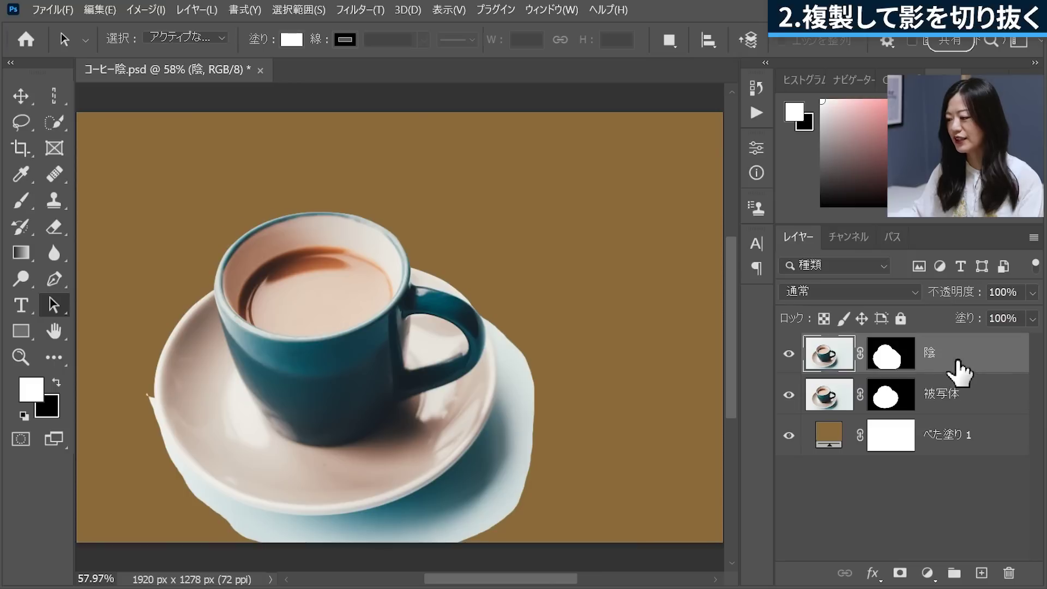
pyautogui.moveTo(960, 373); pyautogui.dragTo(947, 408)
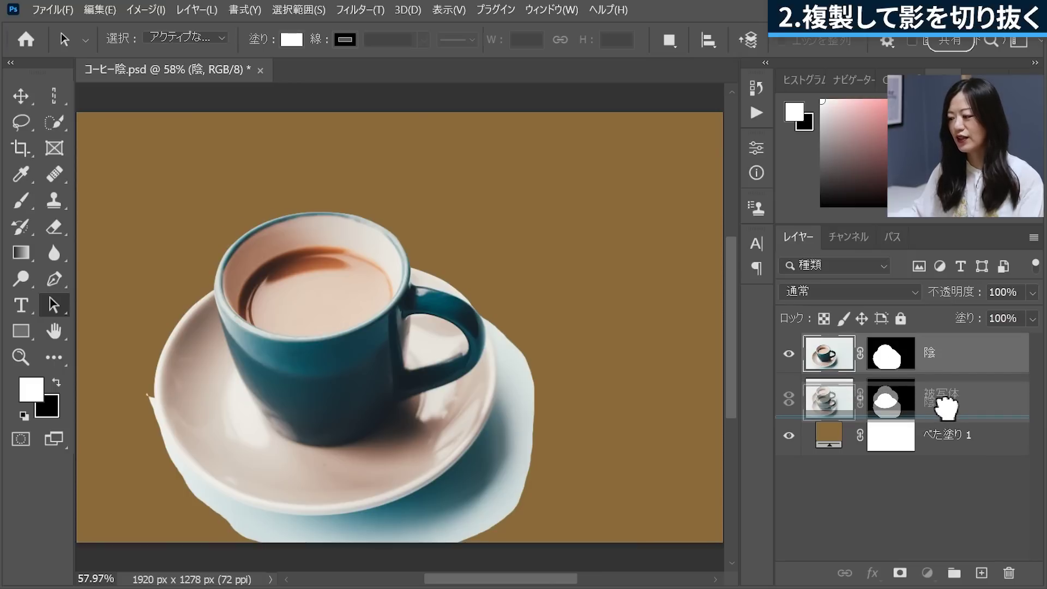
pyautogui.moveTo(943, 406); pyautogui.dragTo(950, 420)
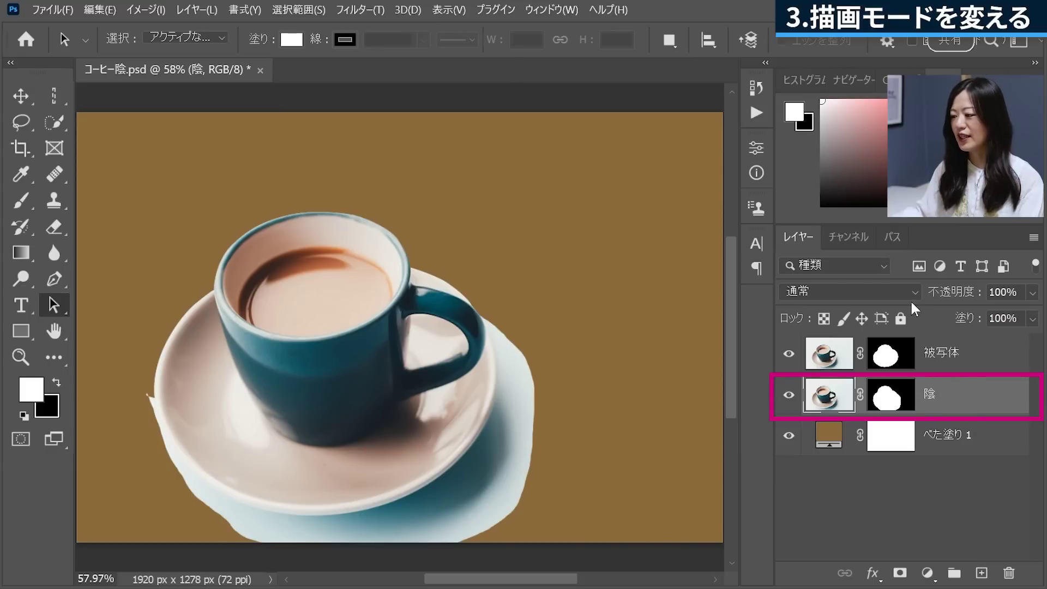
# Step: Set 陰 to 乗算 (Multiply) blending and toggle the 被写体 mask to compare
pyautogui.click(914, 293)
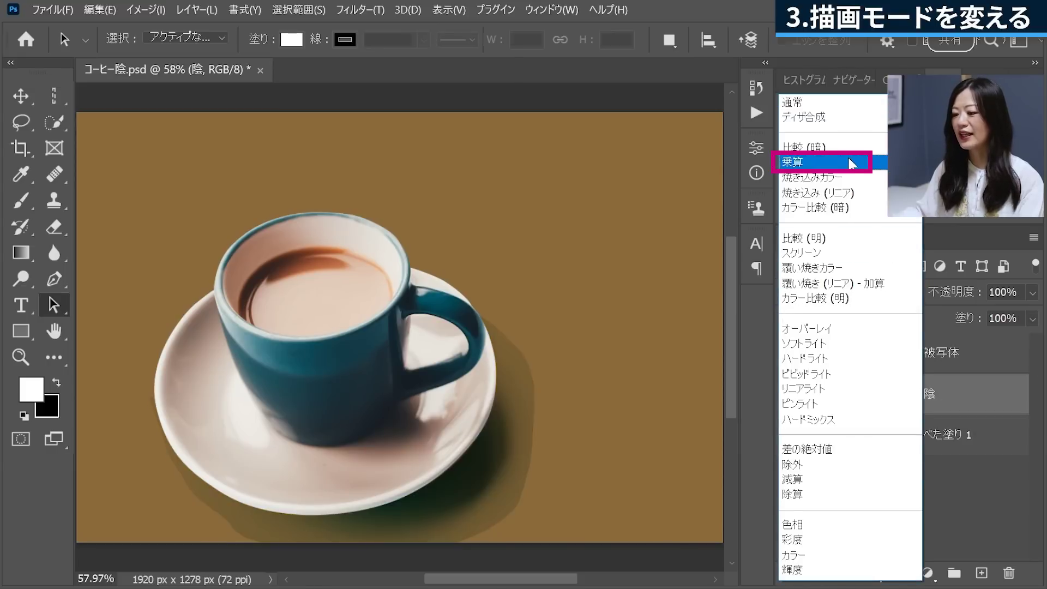
pyautogui.click(852, 163)
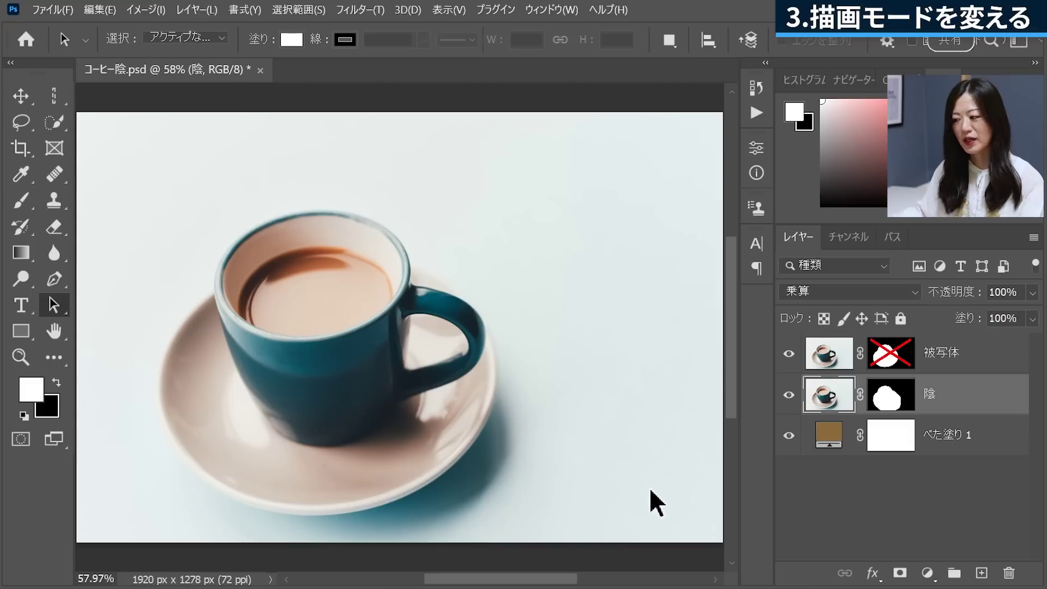
pyautogui.keyDown('shift'); pyautogui.click(891, 354); pyautogui.keyUp('shift')
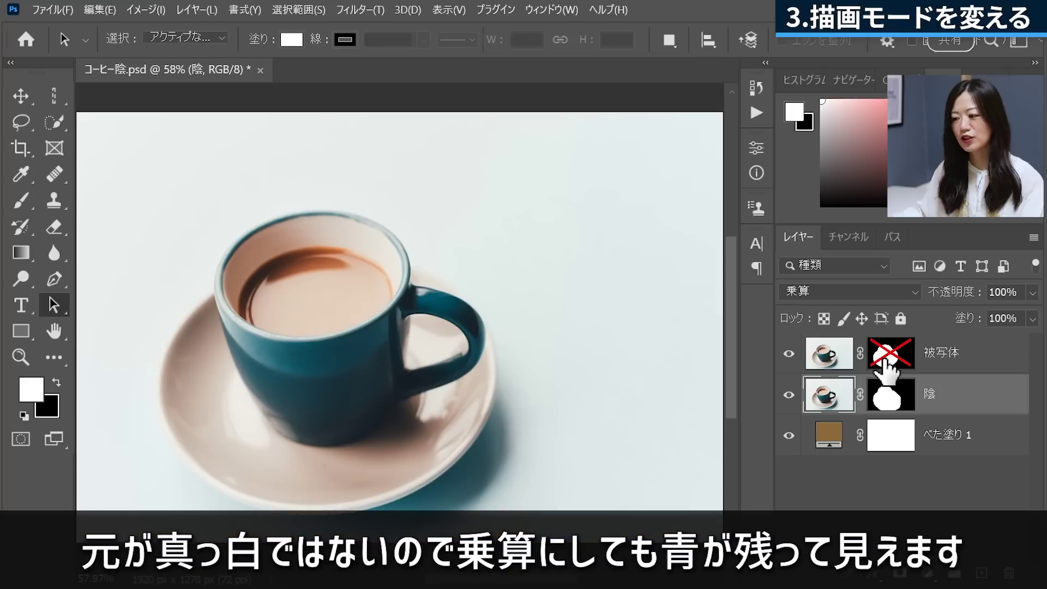
pyautogui.keyDown('shift'); pyautogui.click(888, 359); pyautogui.keyUp('shift')
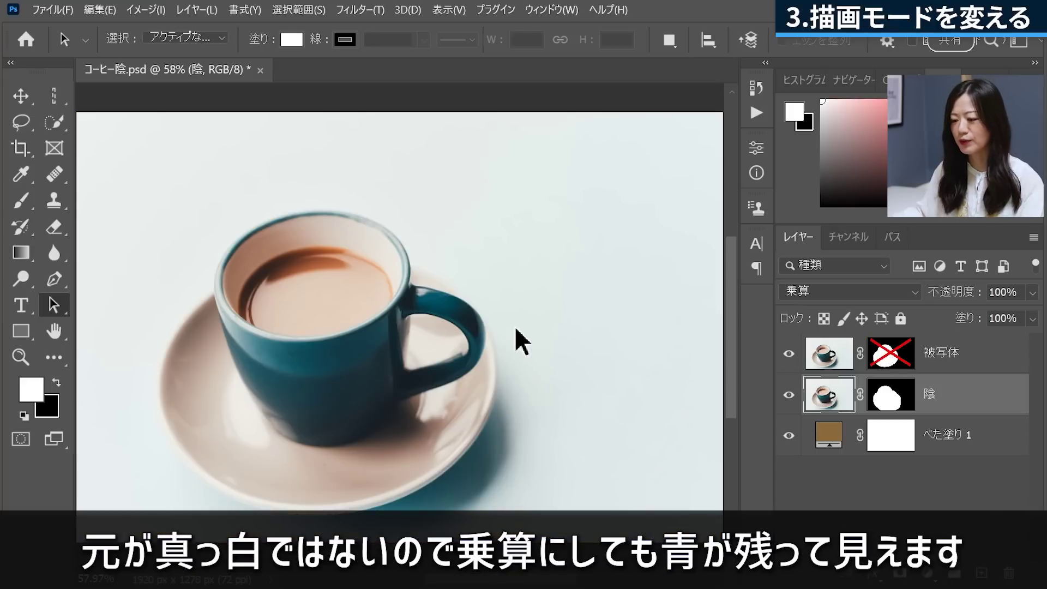
pyautogui.keyDown('shift'); pyautogui.click(889, 359); pyautogui.keyUp('shift')
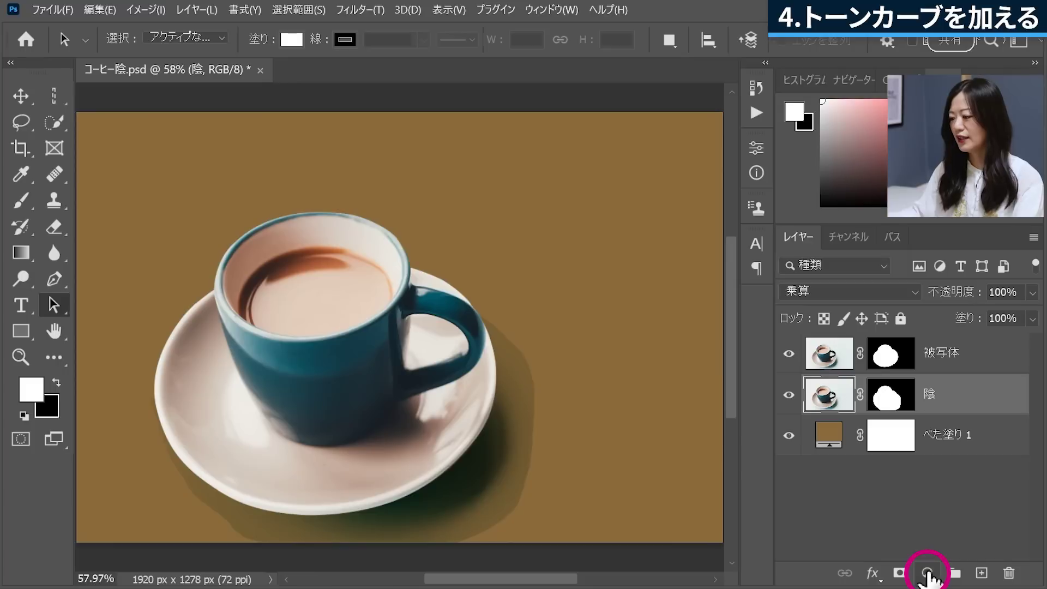
# Step: Add a トーンカーブ curves adjustment clipped to 陰, then reset its curve to defaults
pyautogui.click(927, 574)
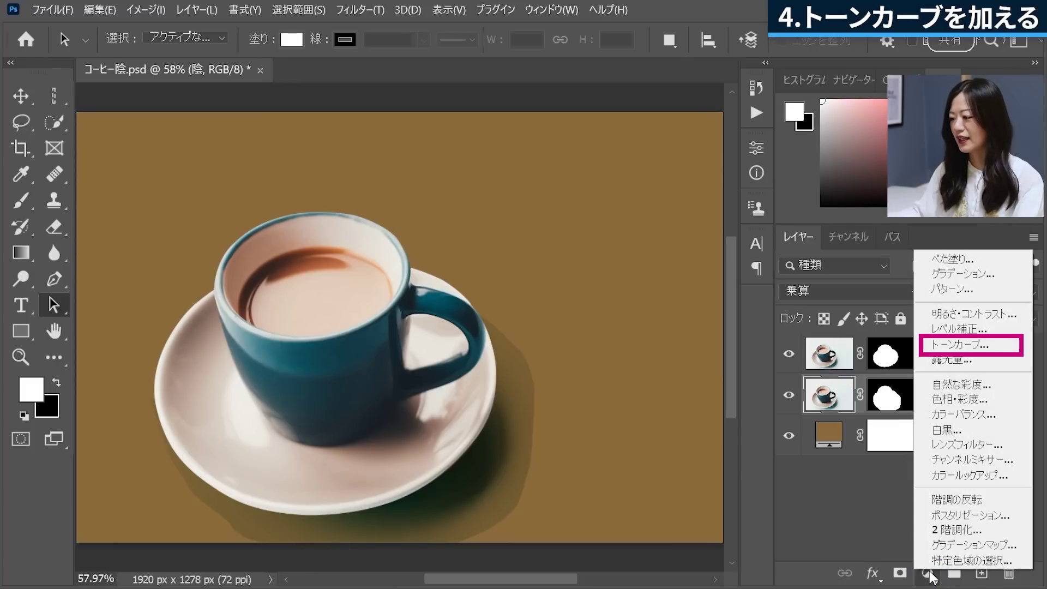
pyautogui.click(959, 344)
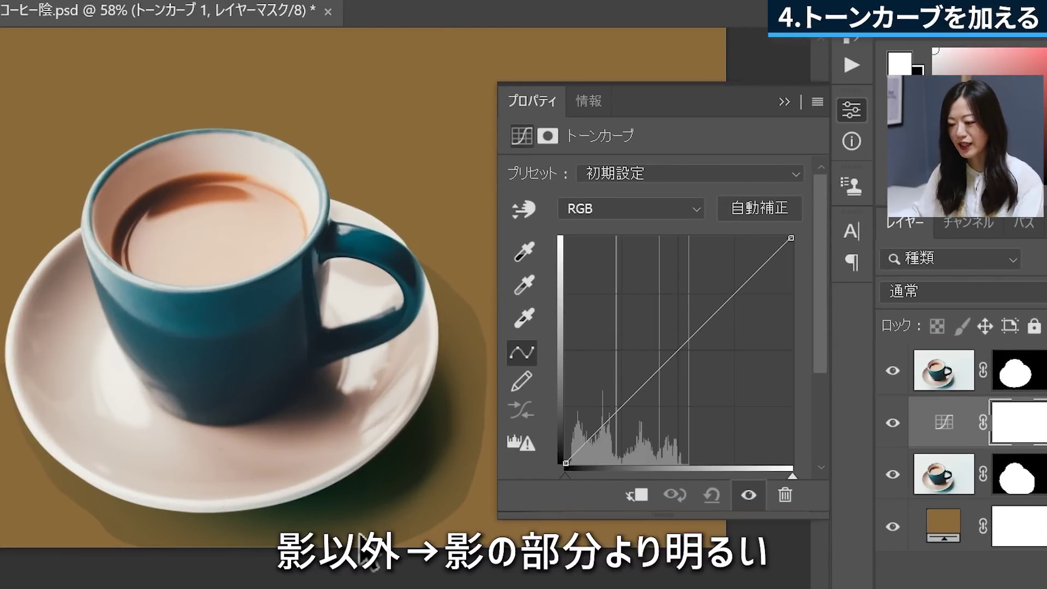
pyautogui.click(762, 268)
pyautogui.moveTo(762, 267); pyautogui.dragTo(762, 247)
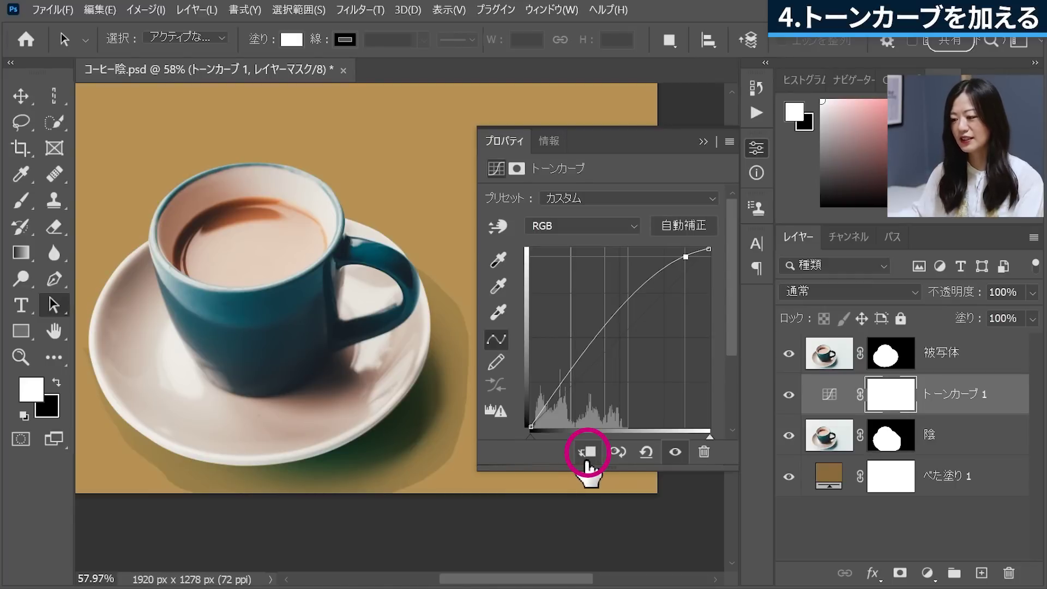
pyautogui.click(588, 455)
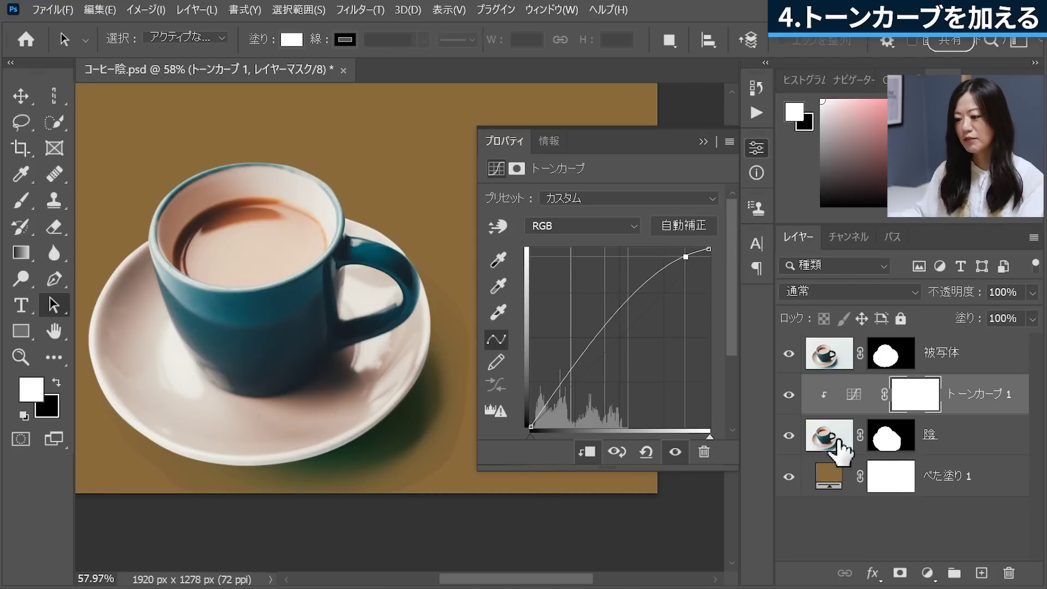
pyautogui.moveTo(690, 261); pyautogui.dragTo(678, 250)
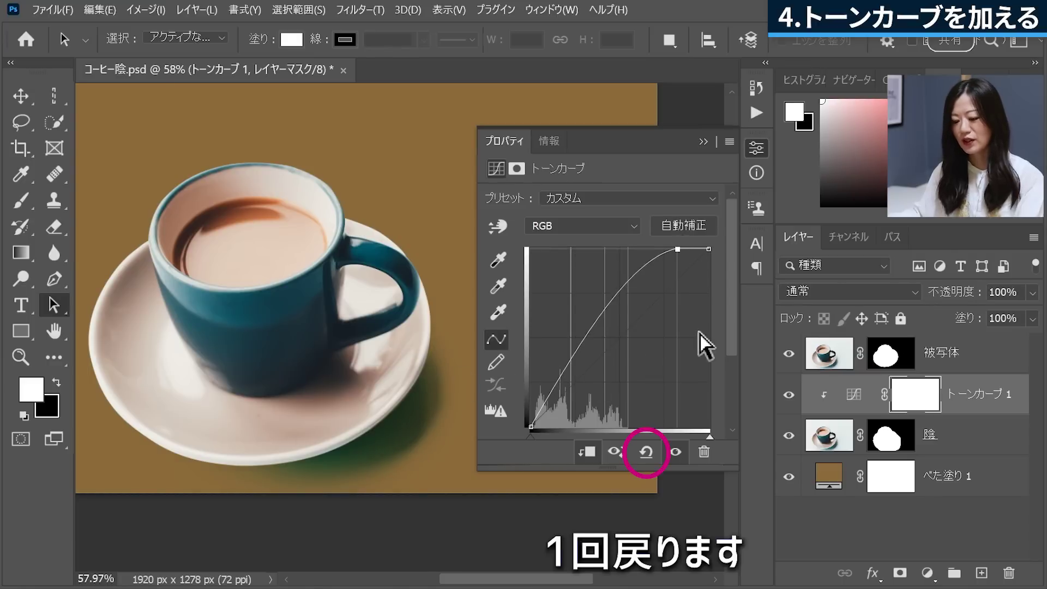
pyautogui.click(646, 452)
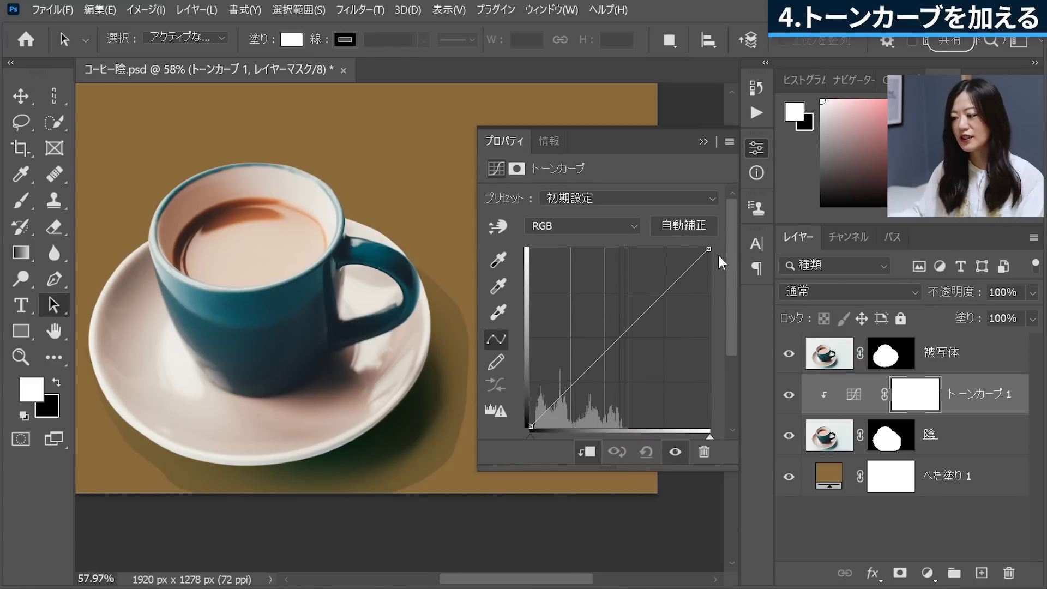
# Step: Reshape トーンカーブ 1: white point moved left, lower midtones pulled down then eased back
pyautogui.moveTo(710, 250); pyautogui.dragTo(668, 248)
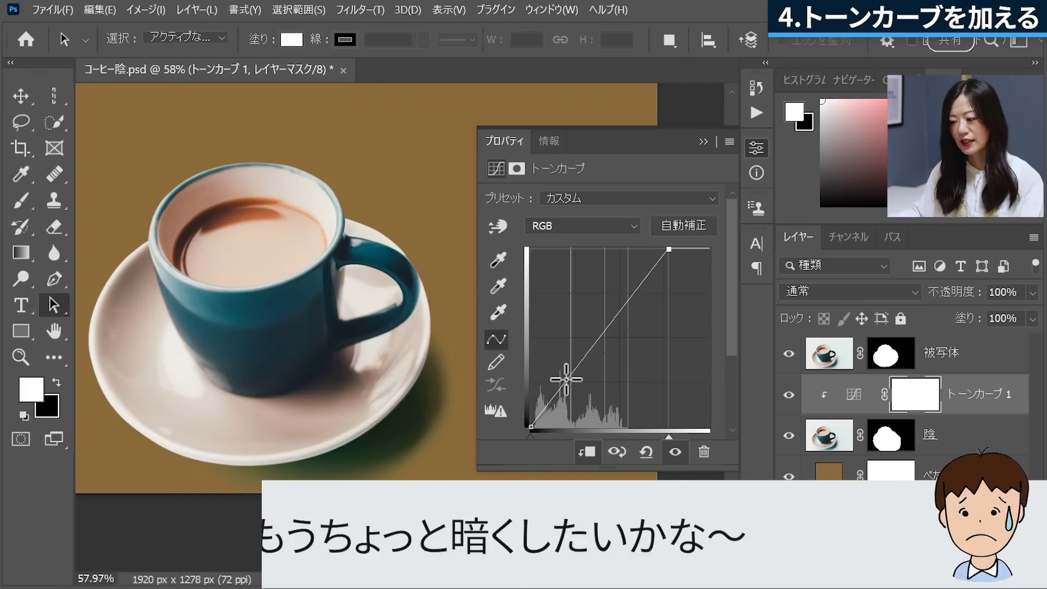
pyautogui.click(564, 383)
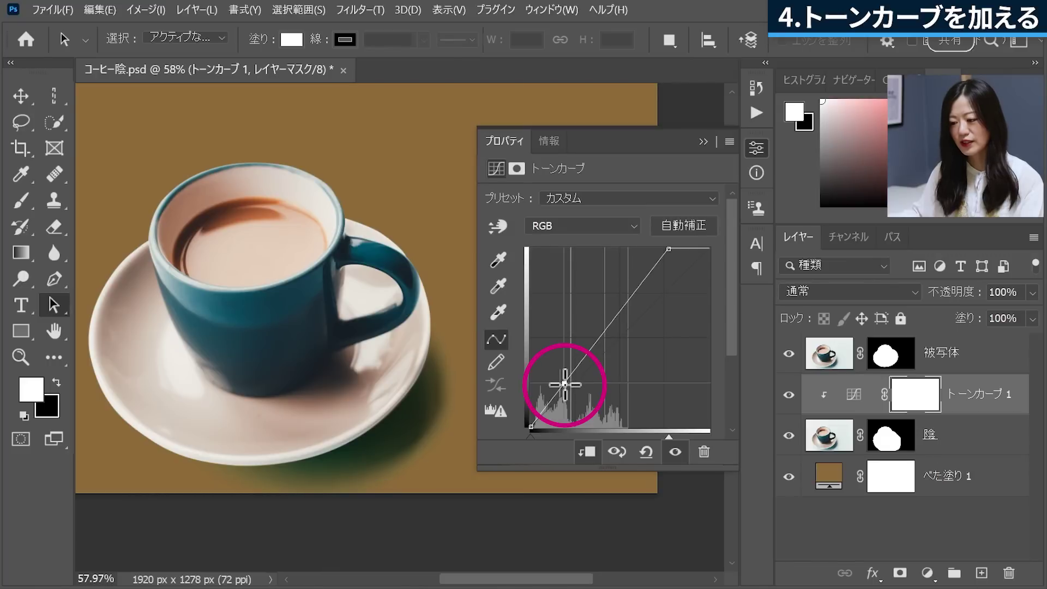
pyautogui.moveTo(565, 384); pyautogui.dragTo(569, 409)
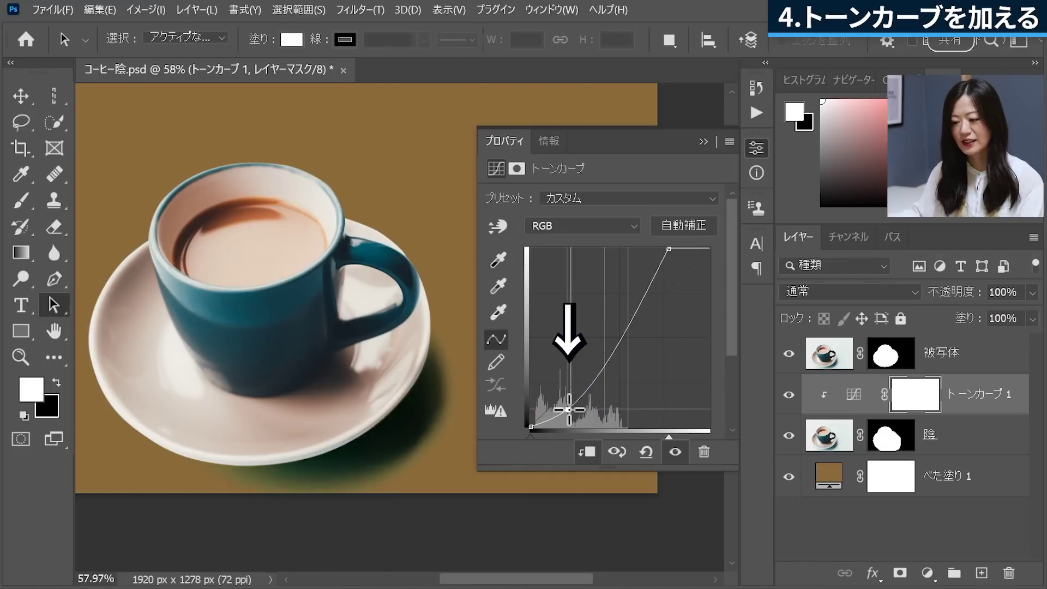
pyautogui.moveTo(569, 409); pyautogui.dragTo(565, 393)
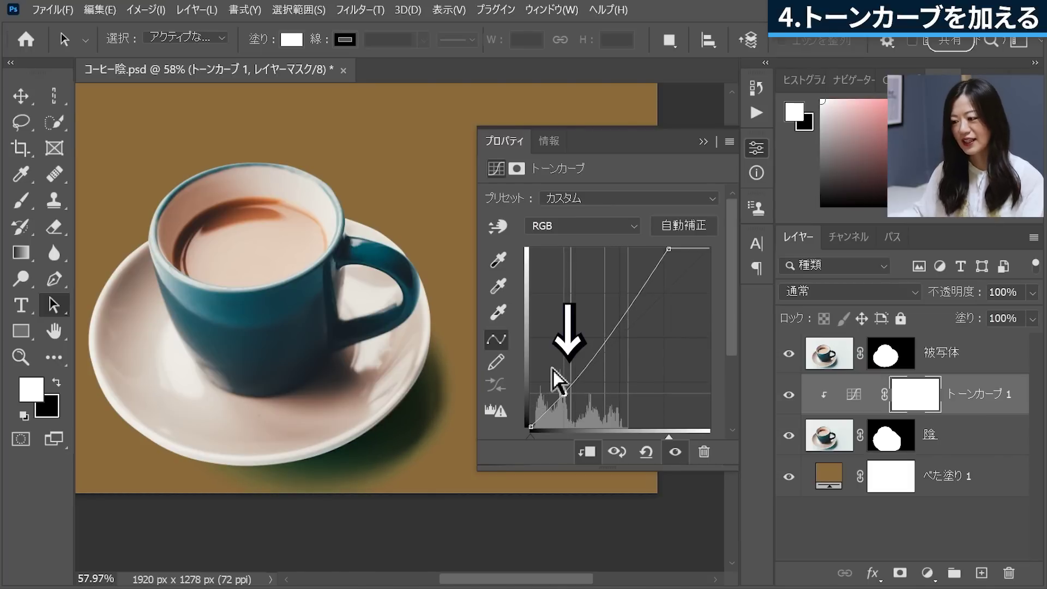
# Step: Toggle トーンカーブ 1 off and on to compare, then select the multiplied 陰 layer
pyautogui.click(703, 141)
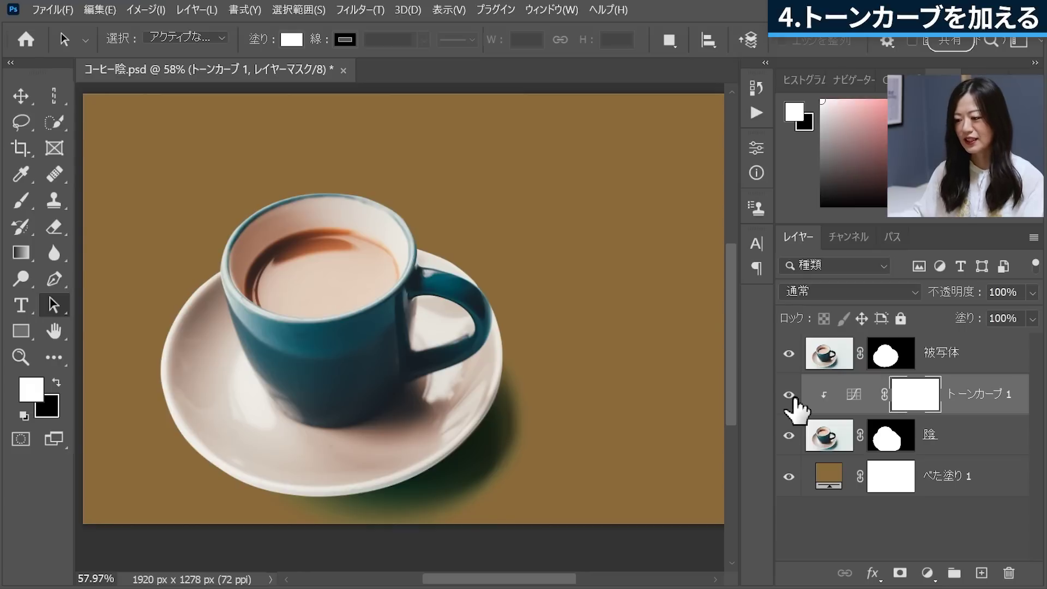
pyautogui.click(789, 395)
pyautogui.click(790, 396)
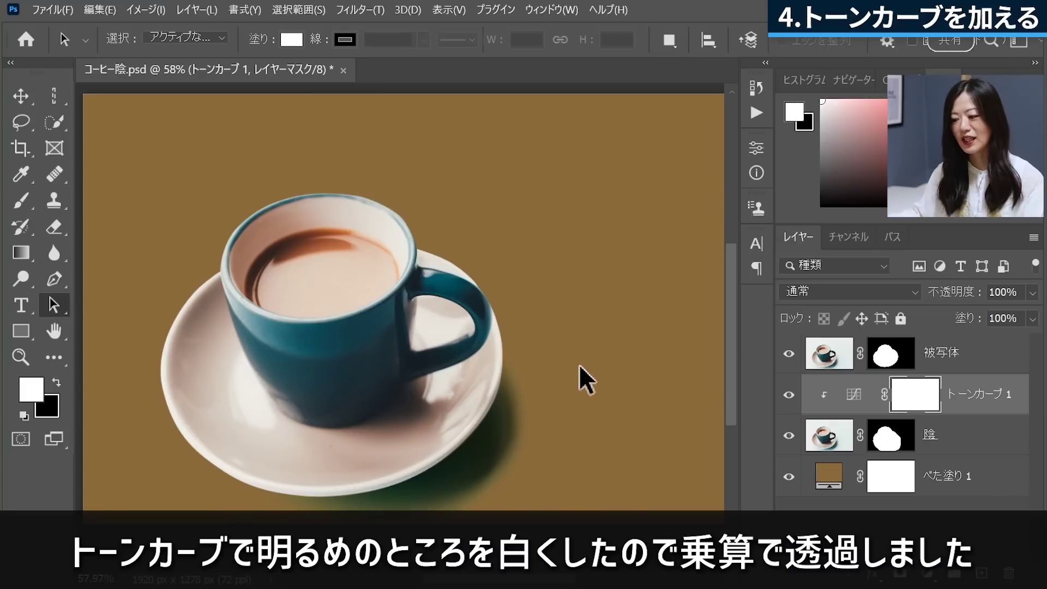
pyautogui.click(958, 437)
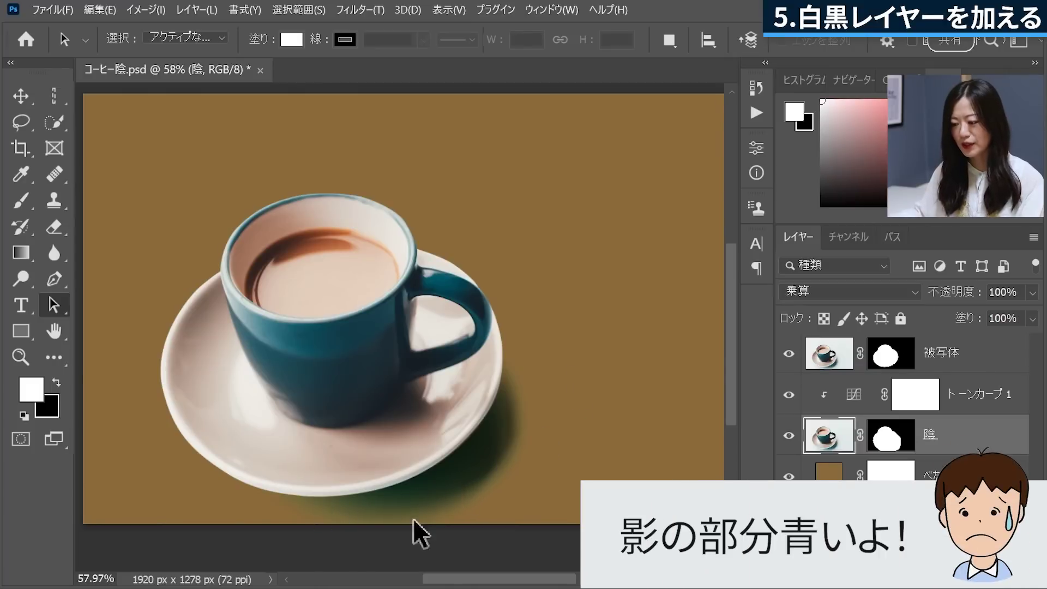
# Step: Compare the 被写体 mask, then add a Black & White adjustment above トーンカーブ 1
pyautogui.keyDown('shift'); pyautogui.click(891, 356); pyautogui.keyUp('shift')
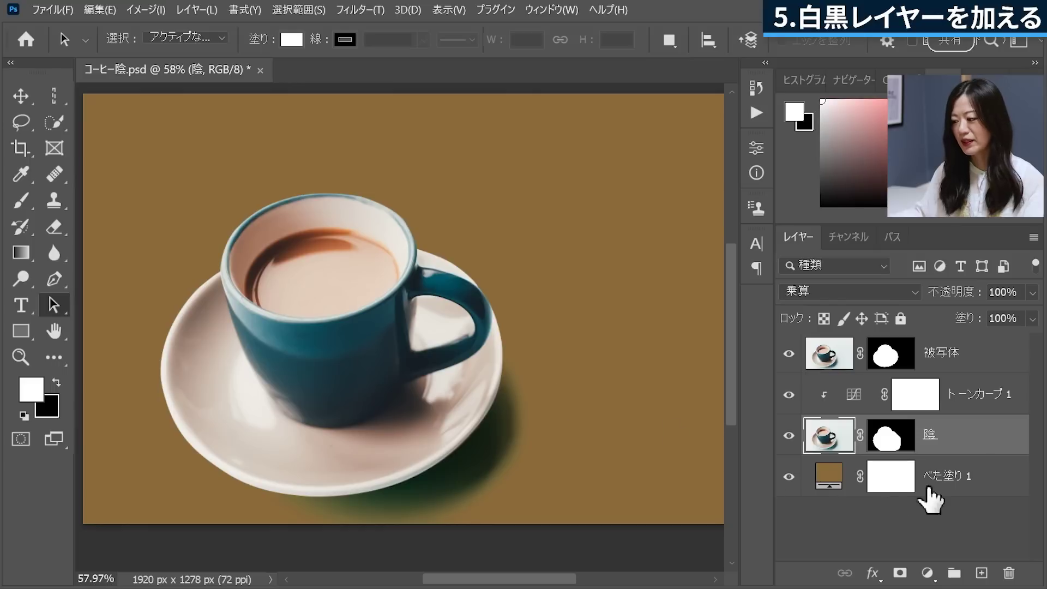
pyautogui.click(990, 483)
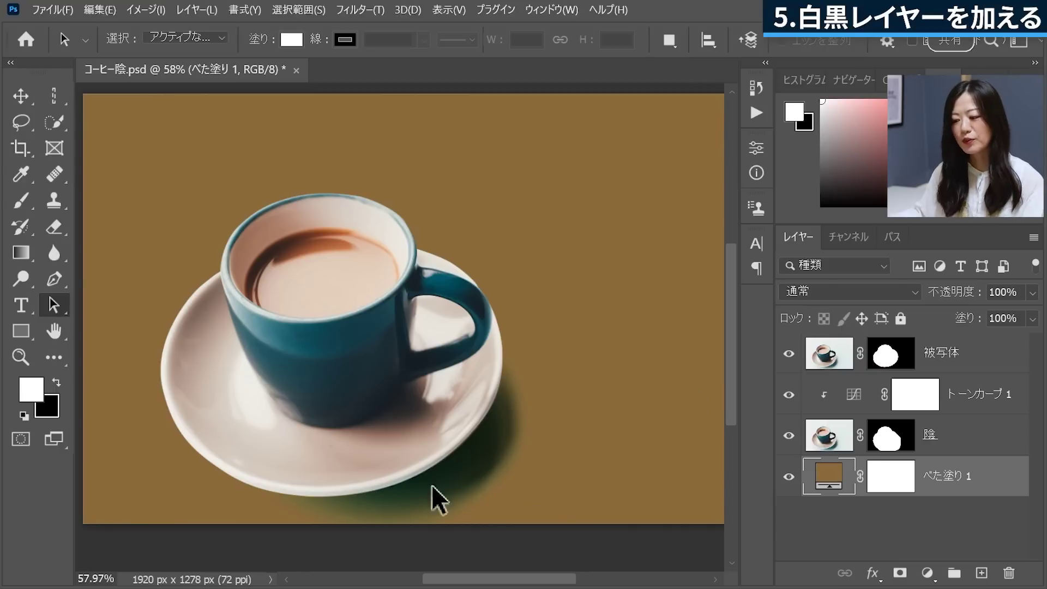
pyautogui.click(989, 401)
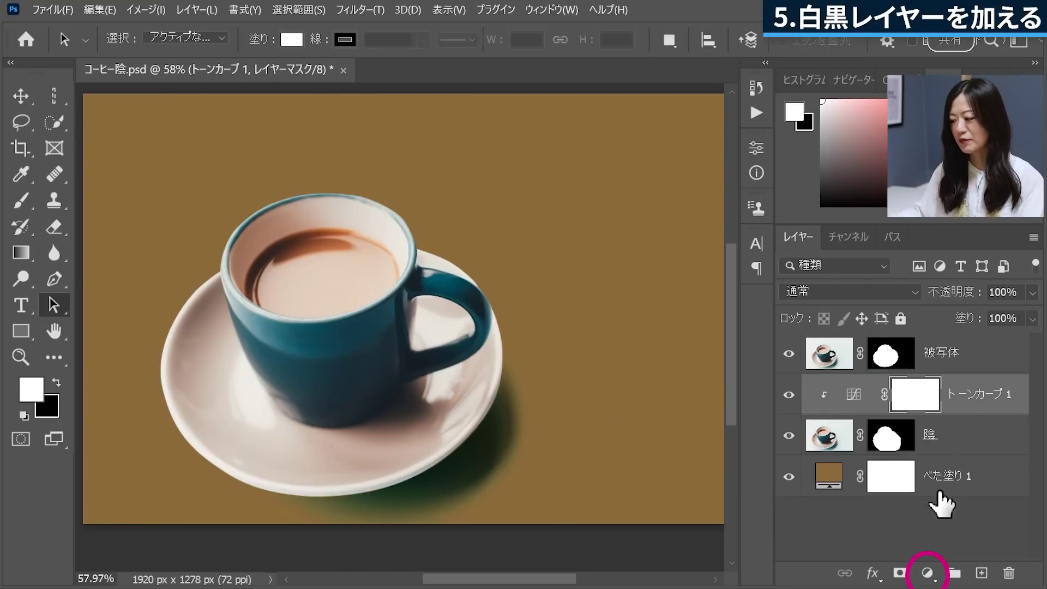
pyautogui.click(927, 573)
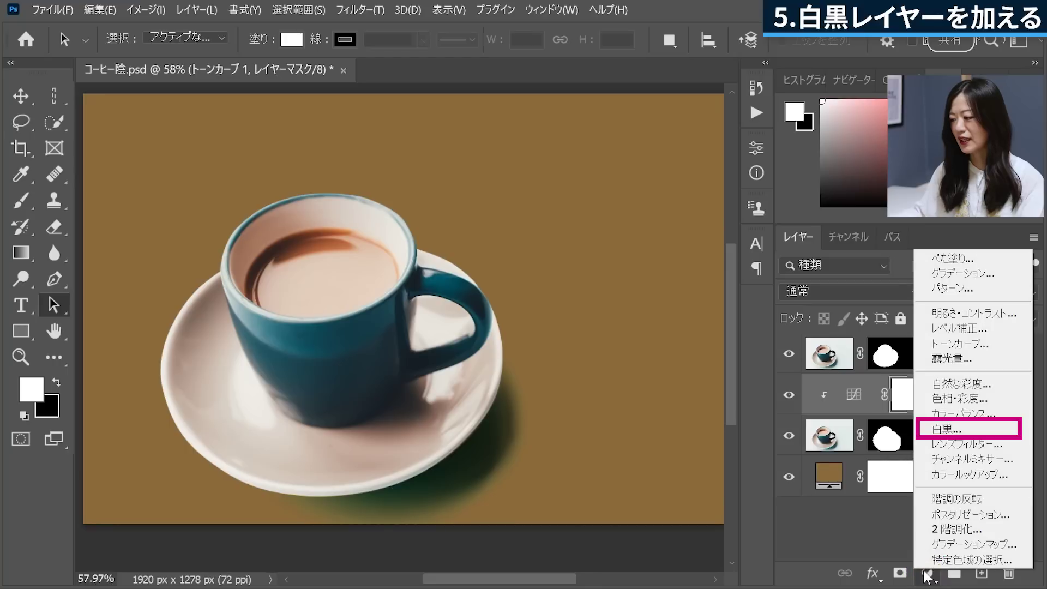
pyautogui.click(978, 433)
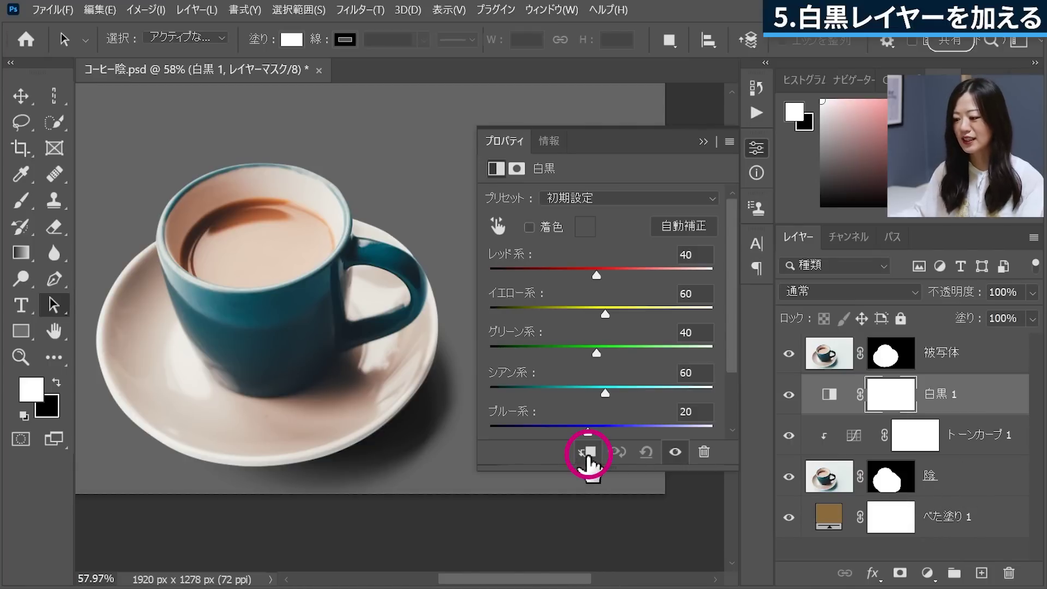
# Step: Clip the 白黒 1 adjustment to the 陰 shadow layer
pyautogui.click(589, 455)
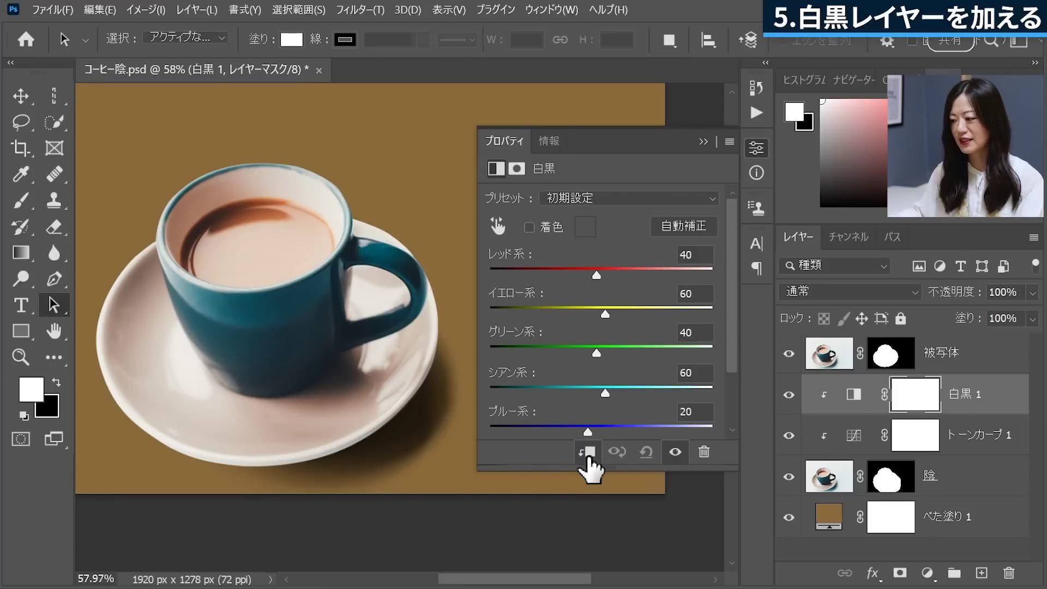
pyautogui.click(978, 436)
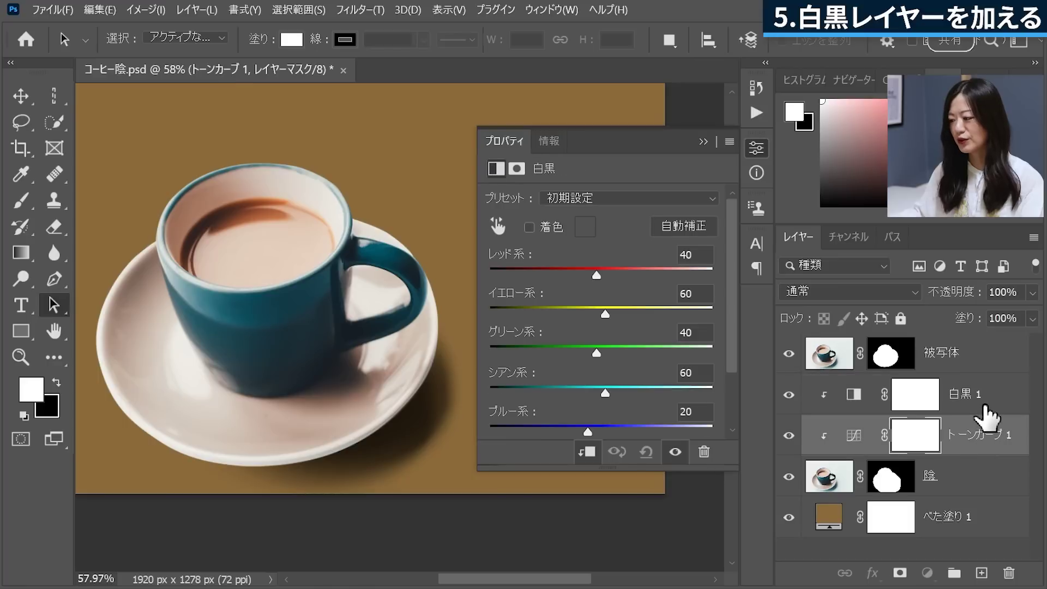
pyautogui.click(983, 408)
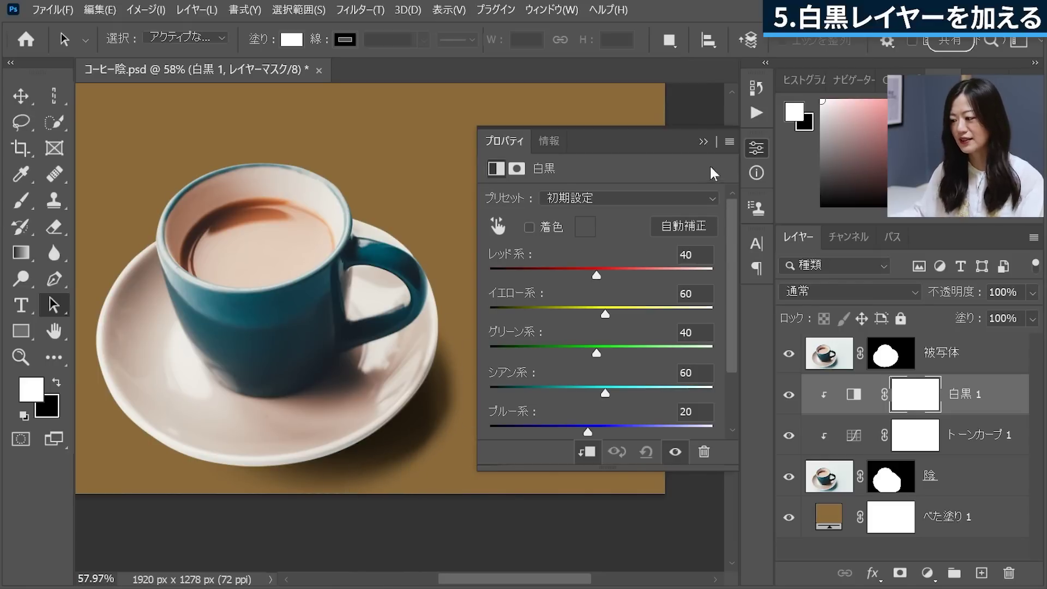
pyautogui.moveTo(542, 250)
pyautogui.mouseDown()
pyautogui.moveTo(646, 253)
pyautogui.moveTo(626, 290)
pyautogui.moveTo(608, 283)
pyautogui.mouseUp()
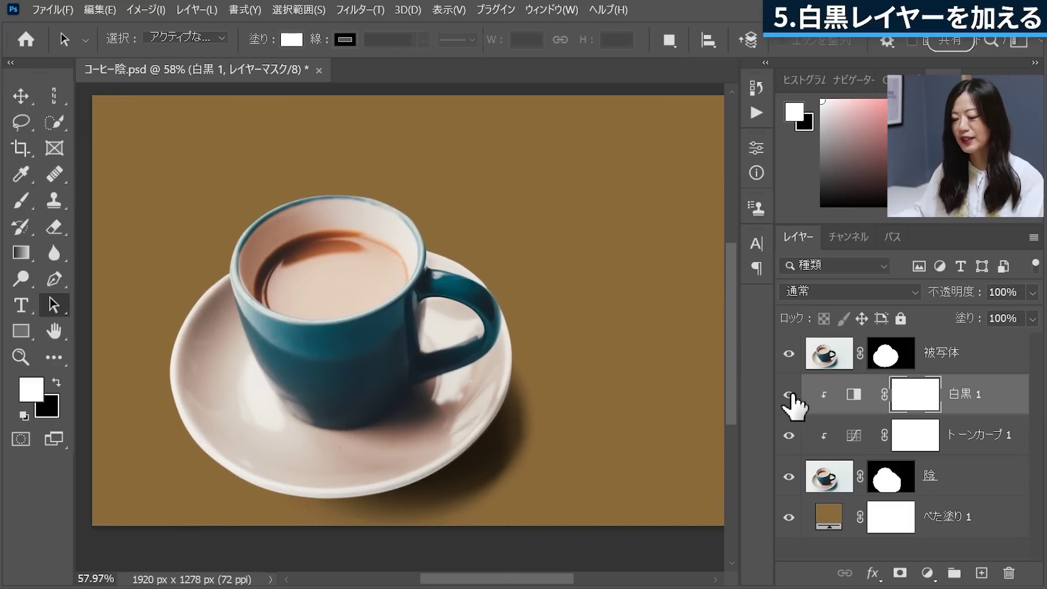
# Step: Toggle 白黒 1 and the 被写体 mask to compare, then select the べた塗り 1 fill
pyautogui.click(791, 395)
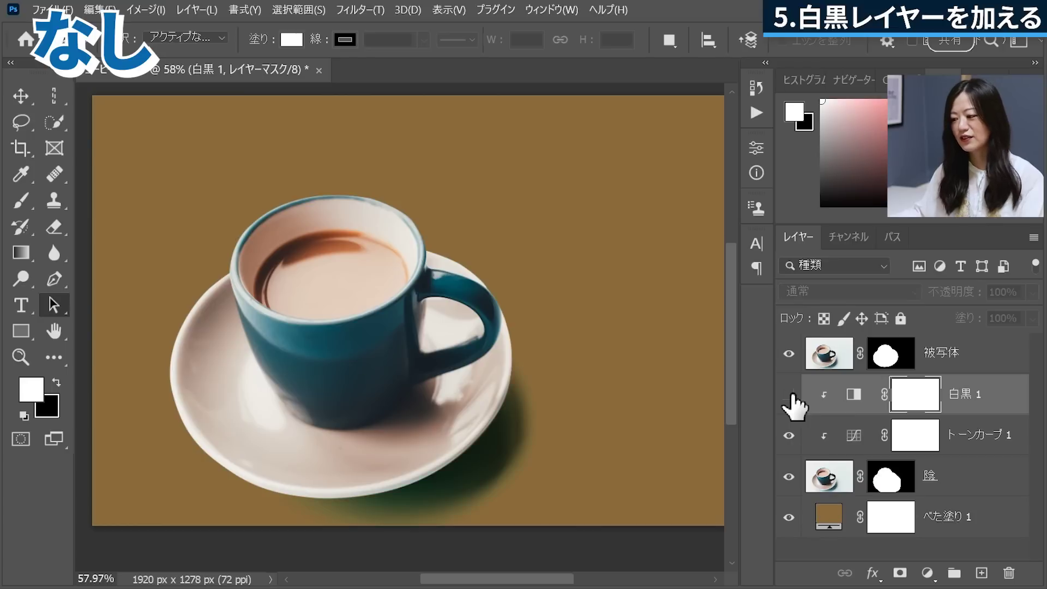
pyautogui.click(789, 395)
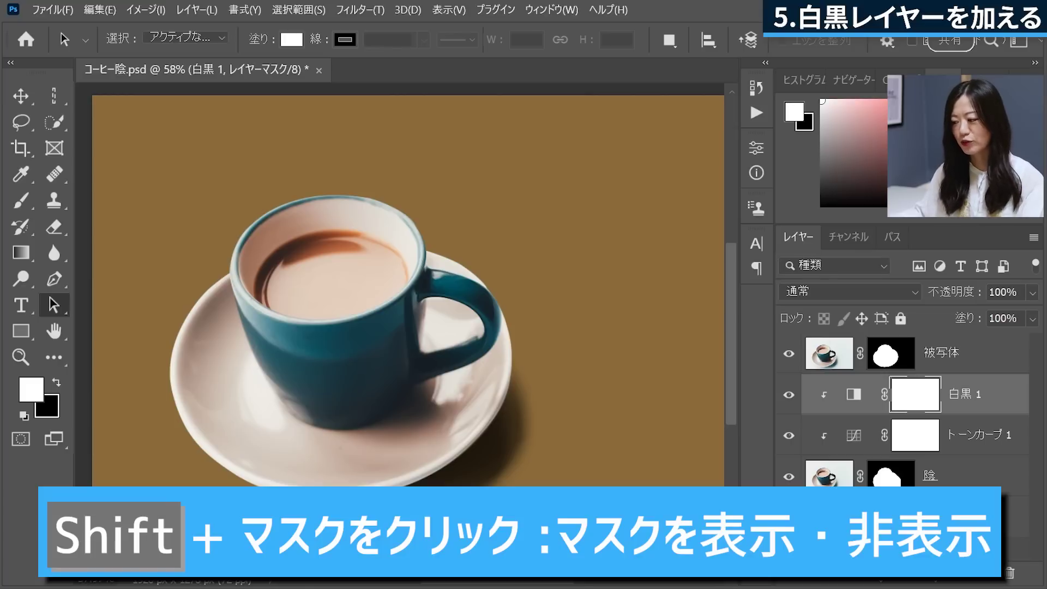
pyautogui.keyDown('shift'); pyautogui.click(889, 356); pyautogui.keyUp('shift')
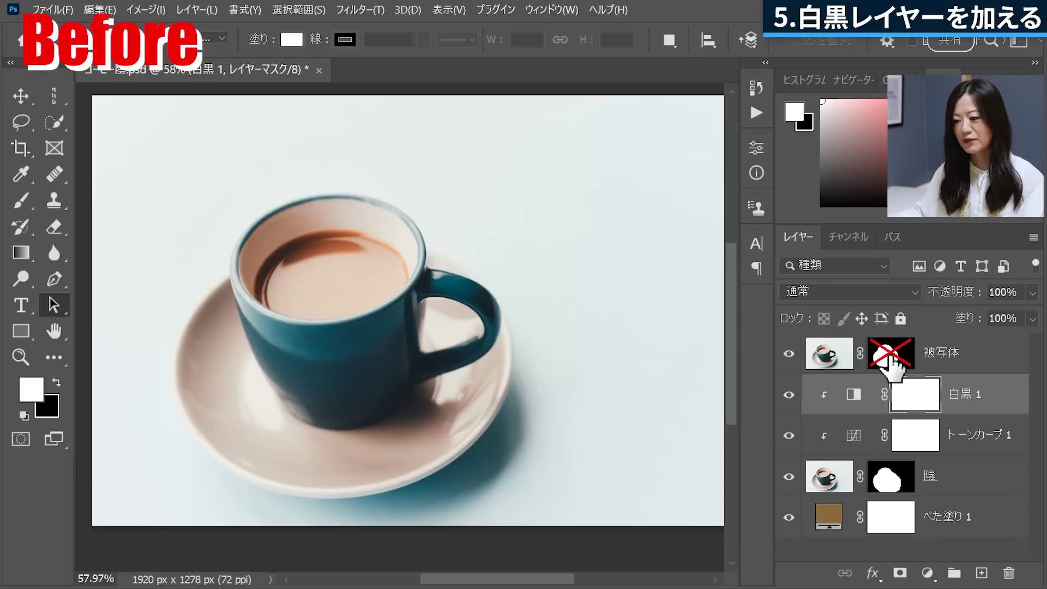
pyautogui.keyDown('shift'); pyautogui.click(890, 357); pyautogui.keyUp('shift')
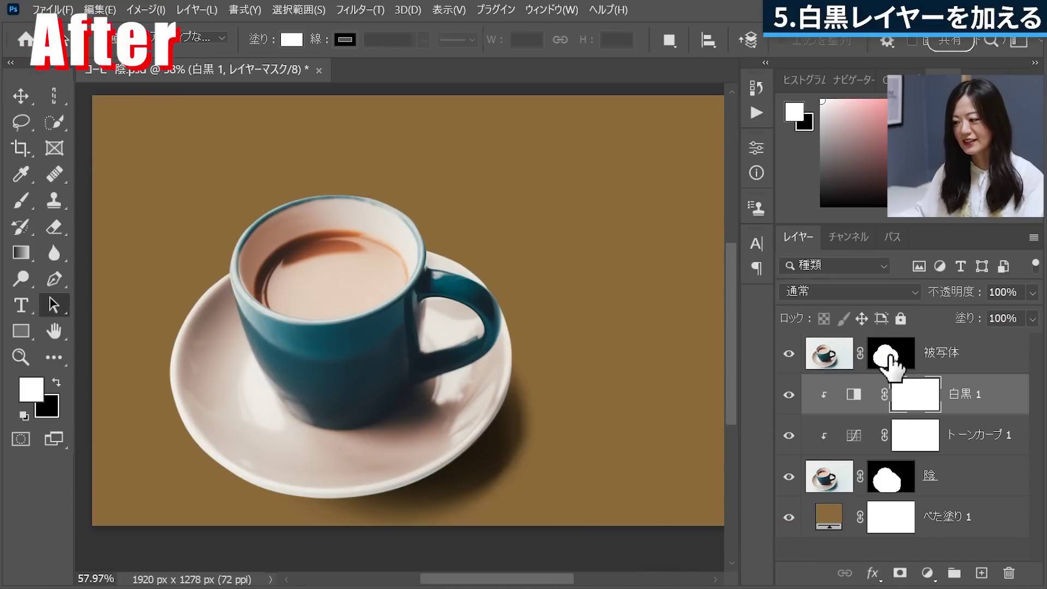
pyautogui.click(930, 527)
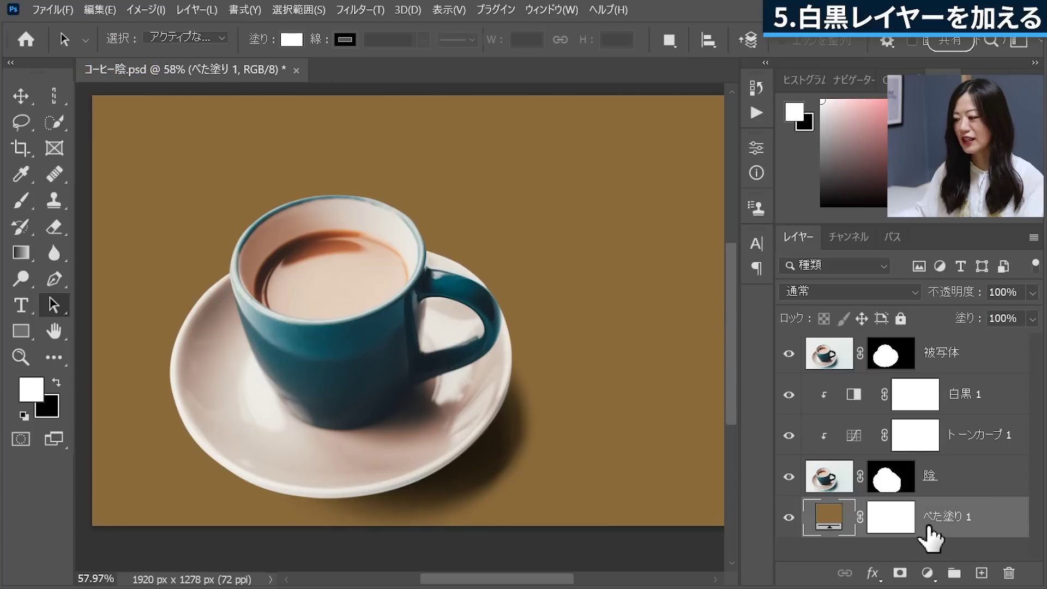
pyautogui.click(926, 572)
pyautogui.click(951, 287)
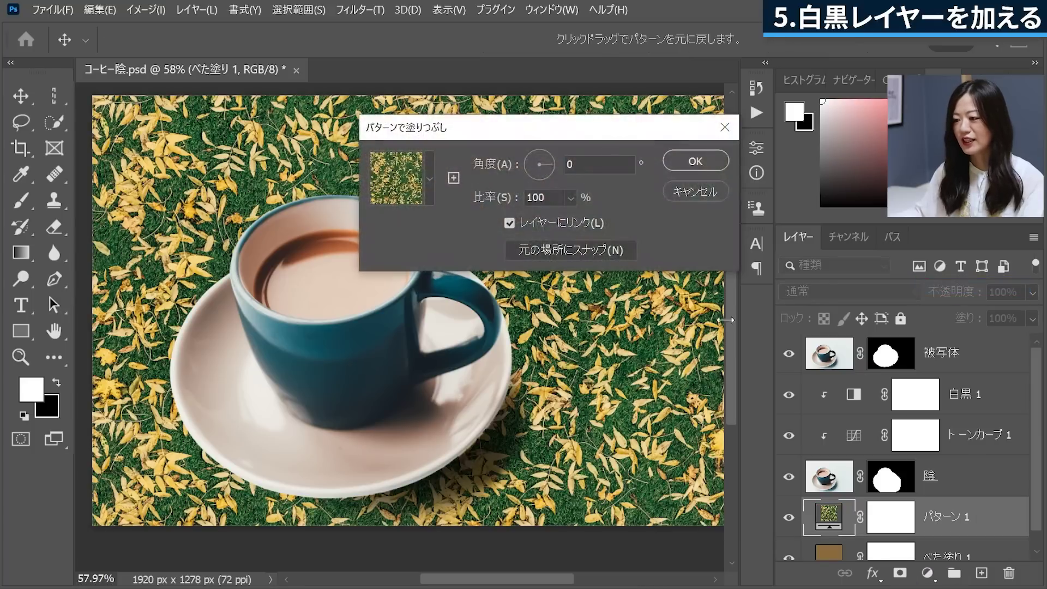
pyautogui.moveTo(585, 133); pyautogui.dragTo(810, 278)
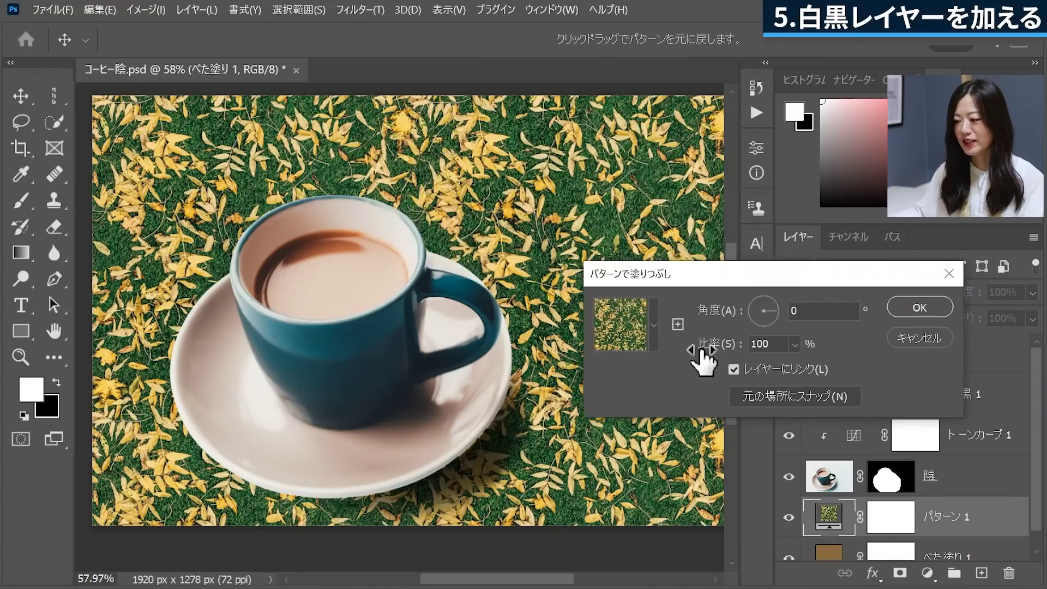
pyautogui.click(644, 478)
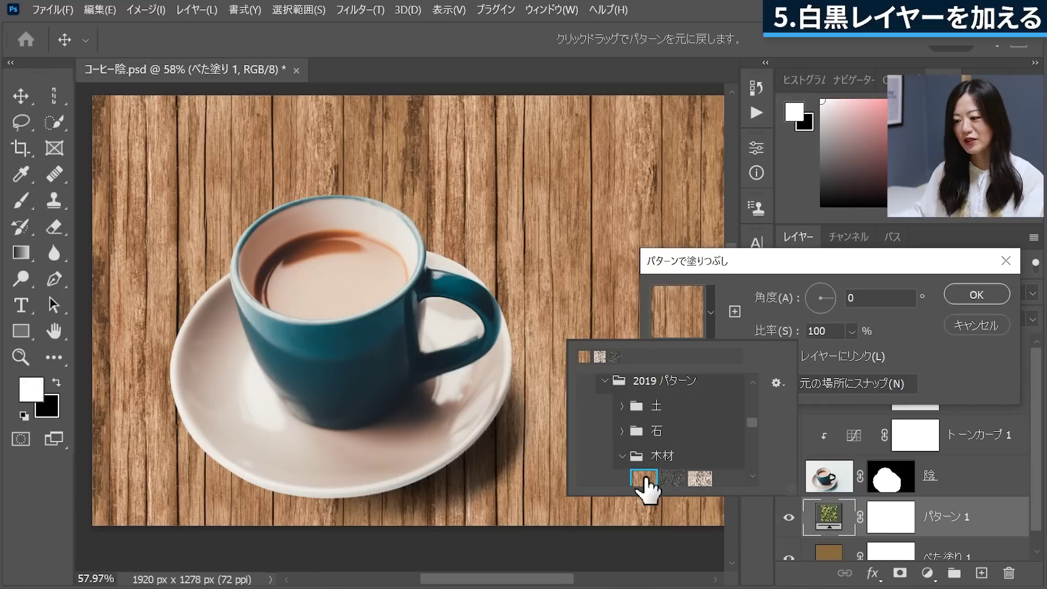
pyautogui.click(672, 479)
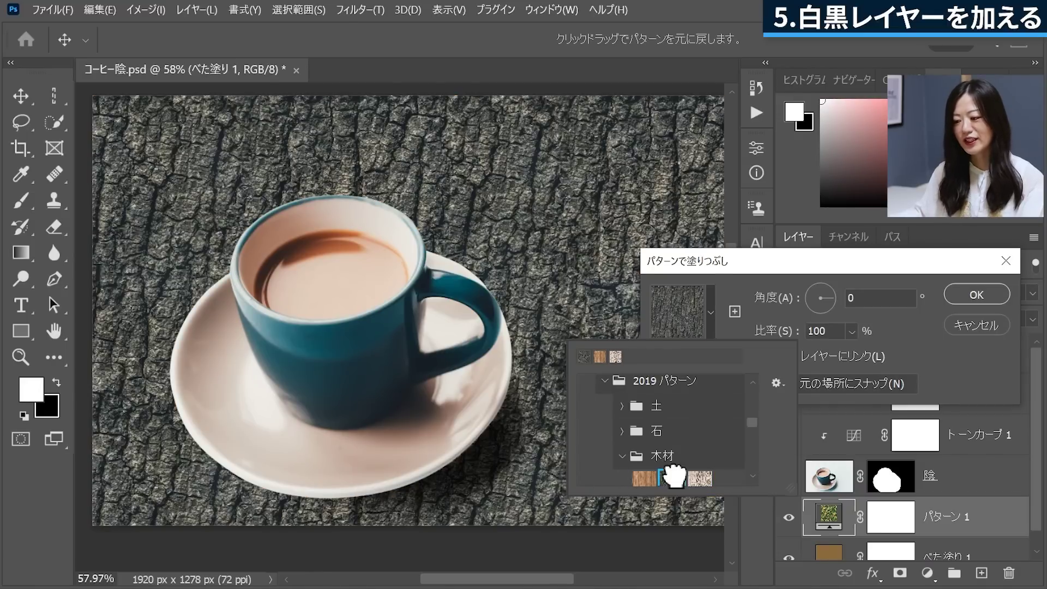
pyautogui.click(701, 478)
pyautogui.scroll(-2, 704, 469)
pyautogui.scroll(-2, 707, 473)
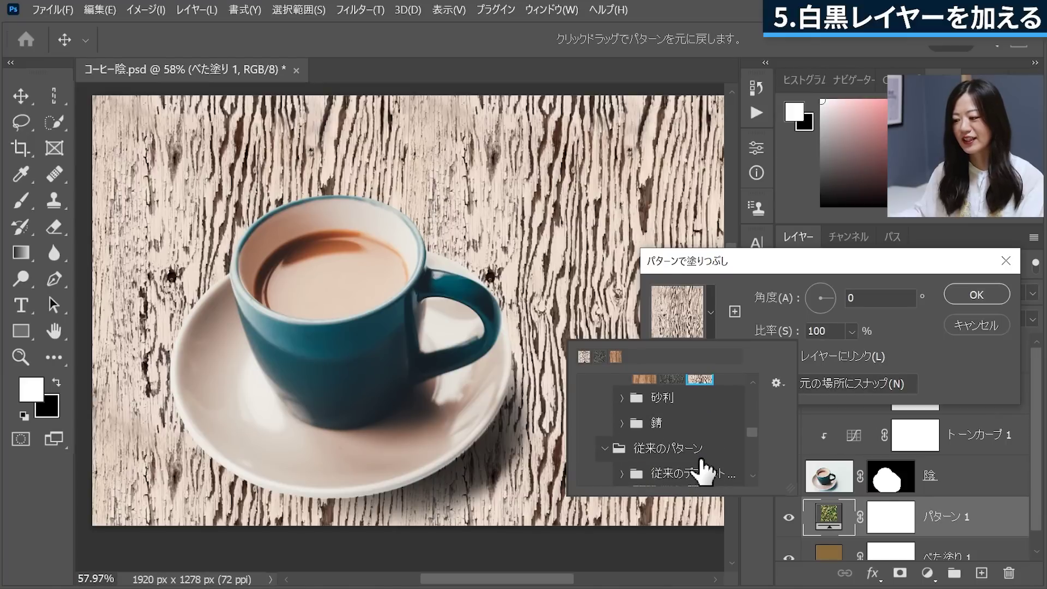
pyautogui.click(623, 398)
pyautogui.click(643, 424)
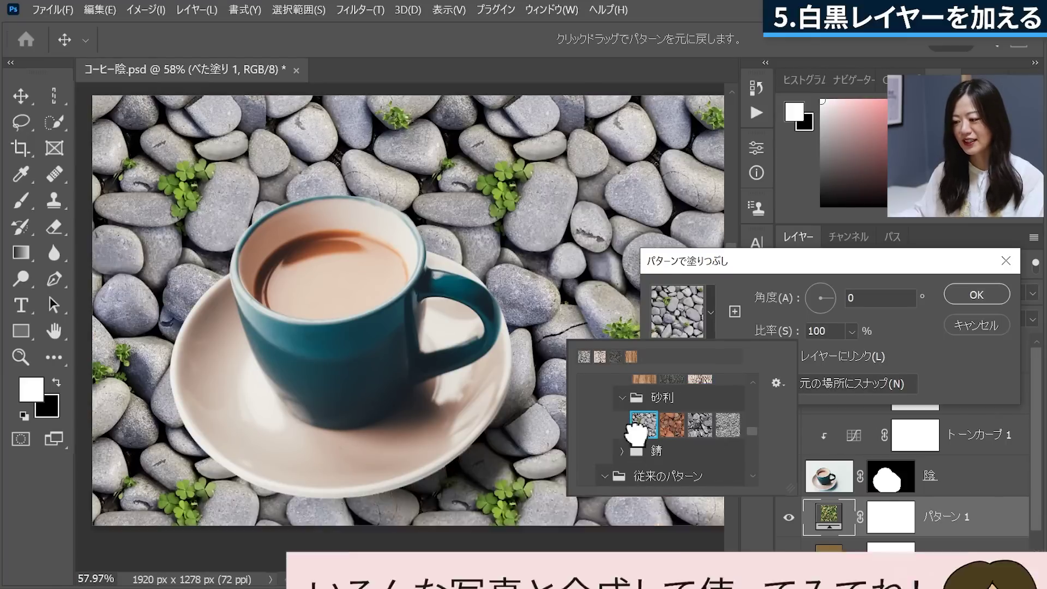
pyautogui.click(672, 425)
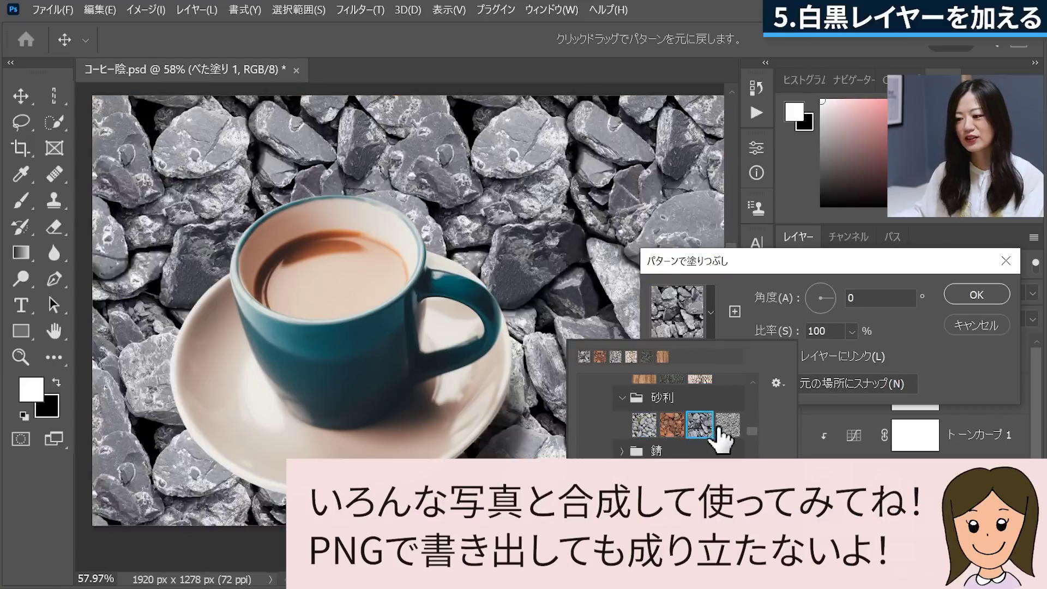
pyautogui.click(728, 424)
pyautogui.click(986, 332)
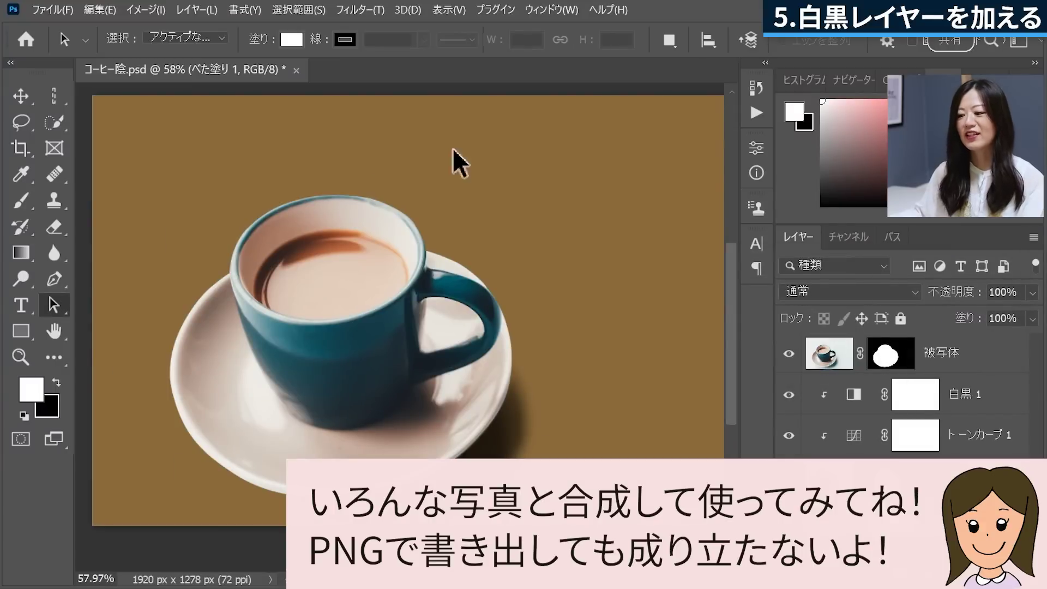